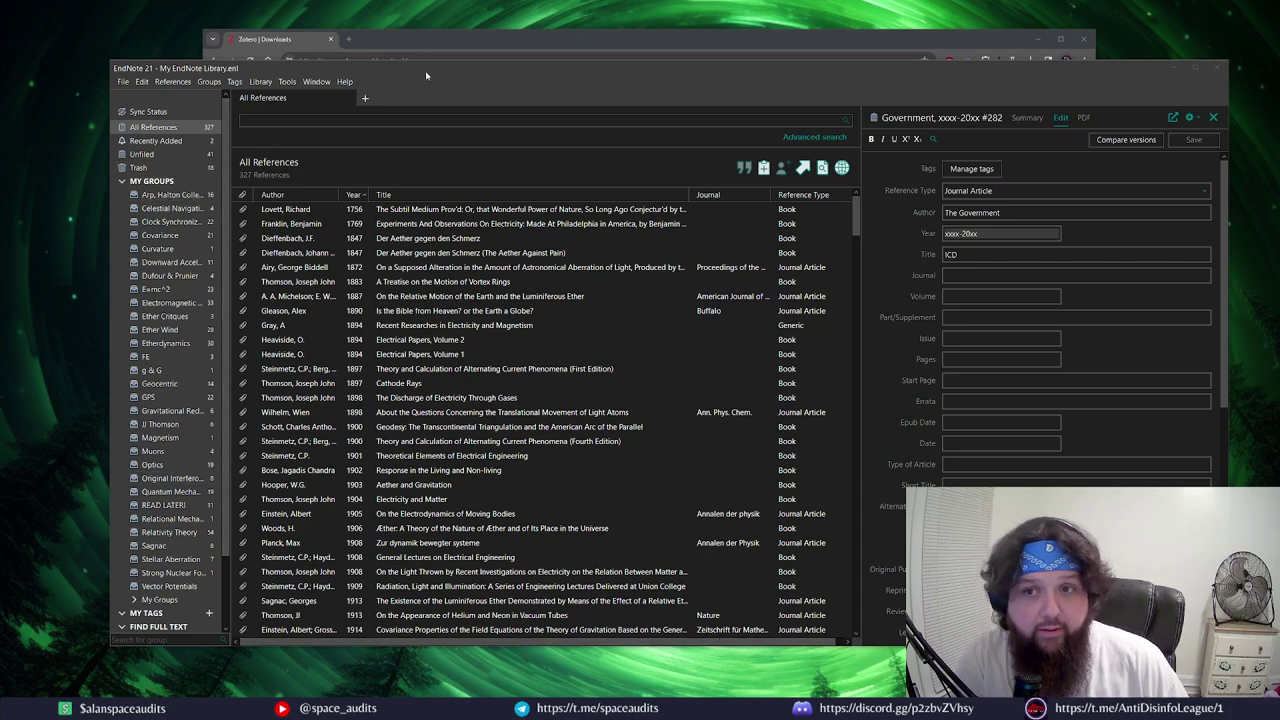
Browse EndNote groups: Arp Halton, Clock Synchronization, Dufour & Prunier, Curvature, Ether Wind, Gravitational Redshift, Downward Acceleration
drag(425, 70, 425, 86)
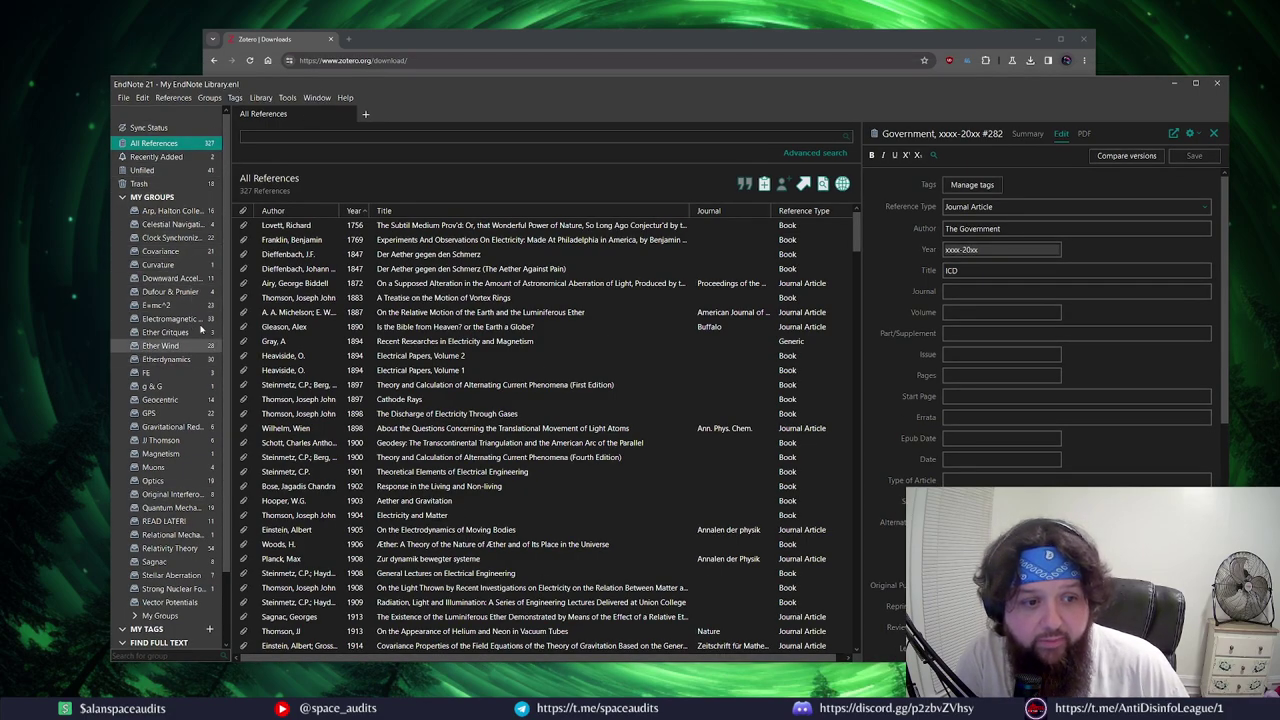
scroll(200, 330, down, 1)
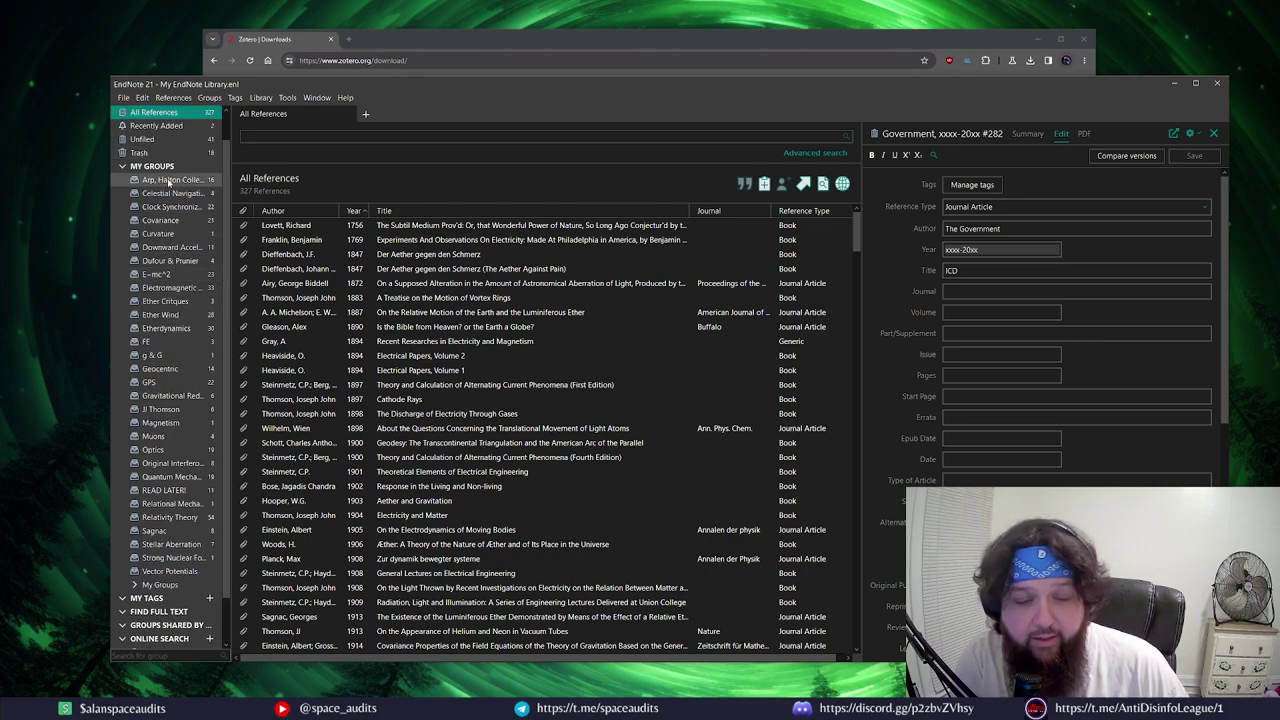
click(170, 180)
click(175, 207)
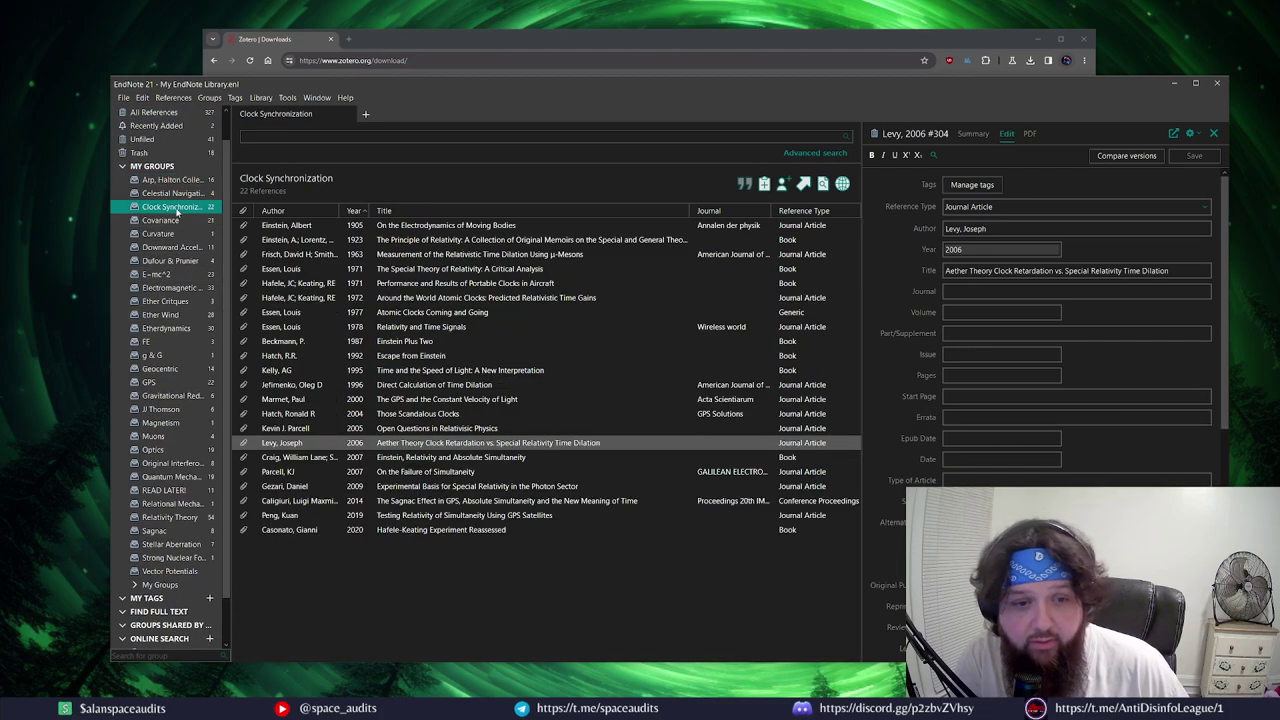
click(172, 261)
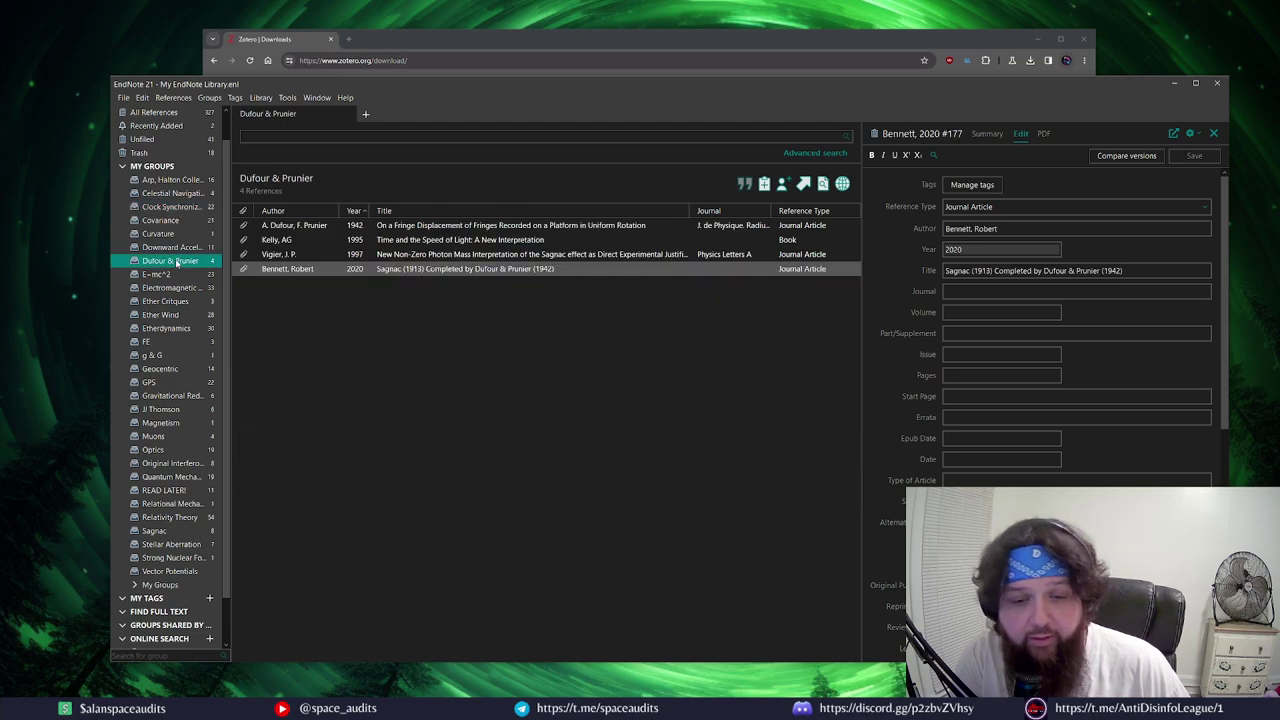
click(170, 233)
click(178, 313)
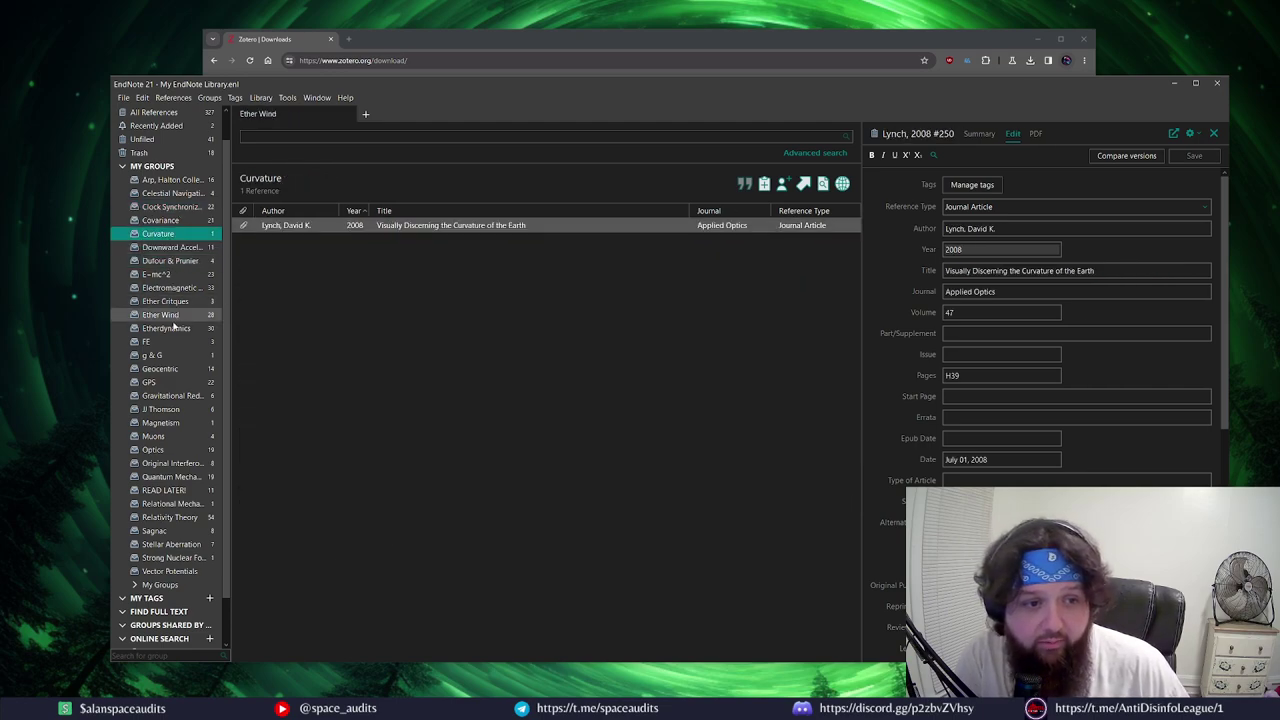
click(172, 396)
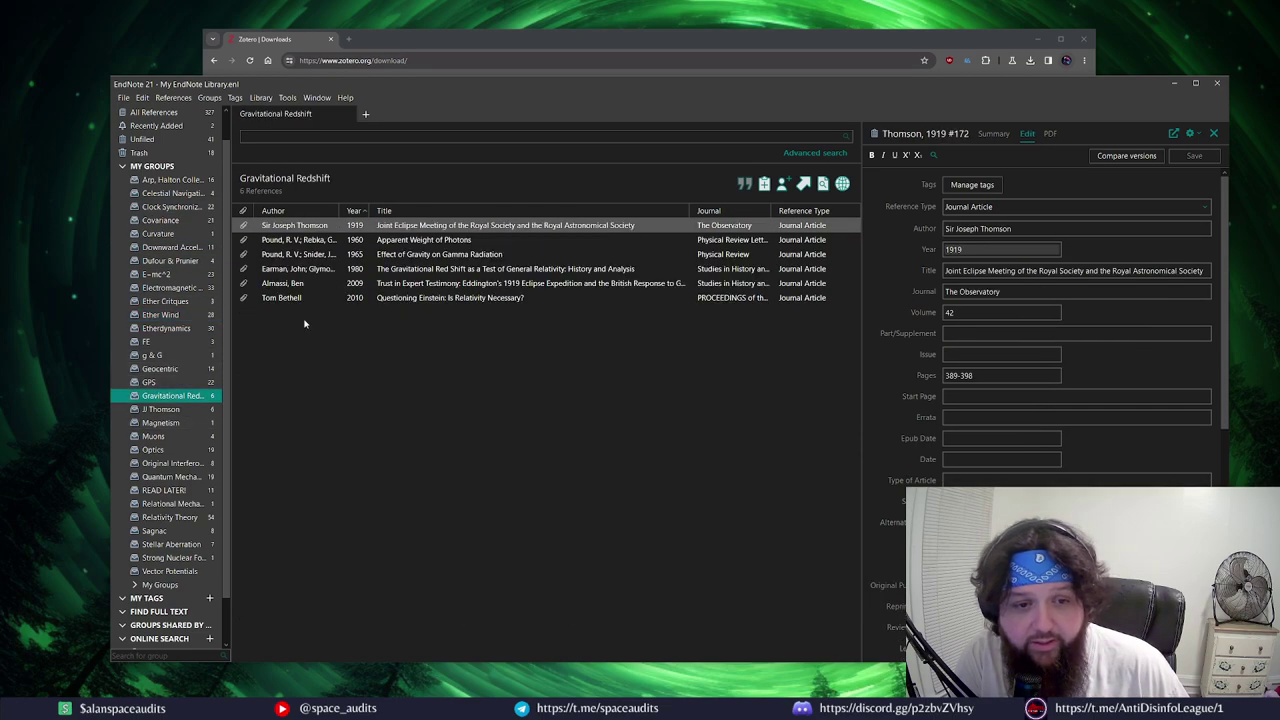
click(170, 247)
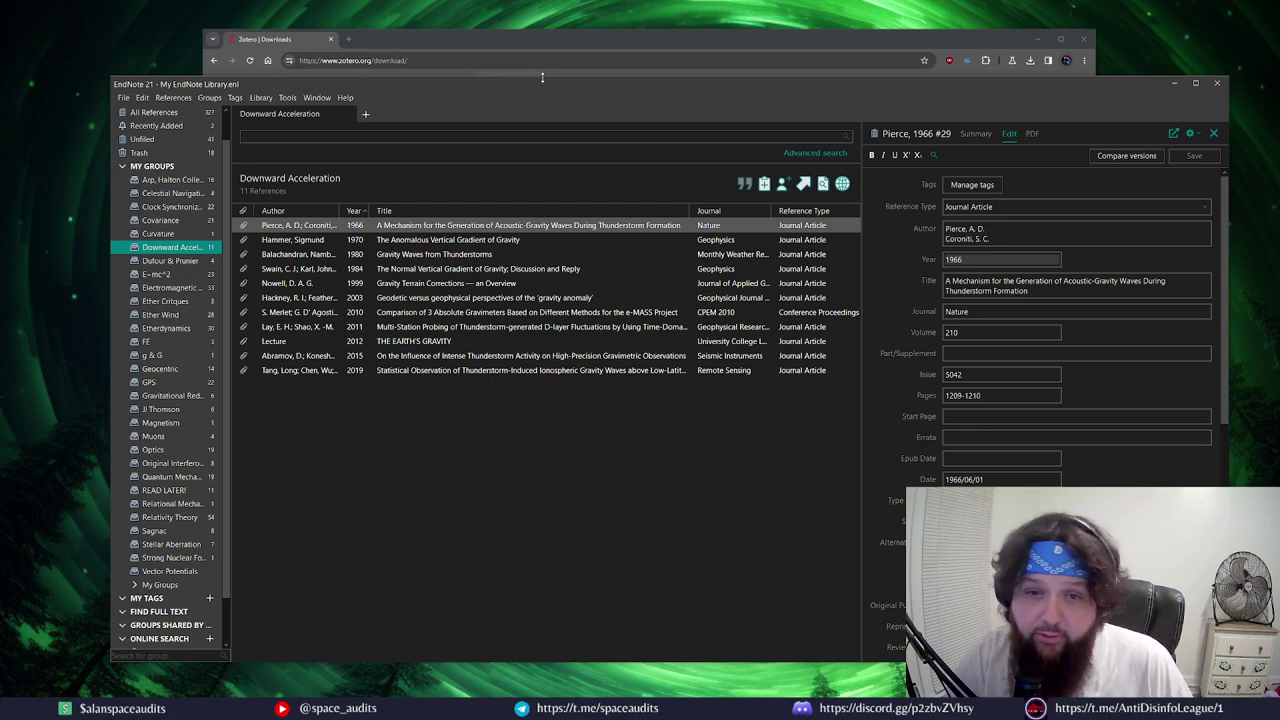
Shift EndNote aside and review the Celestial Navigation group's four book references
drag(542, 87, 518, 103)
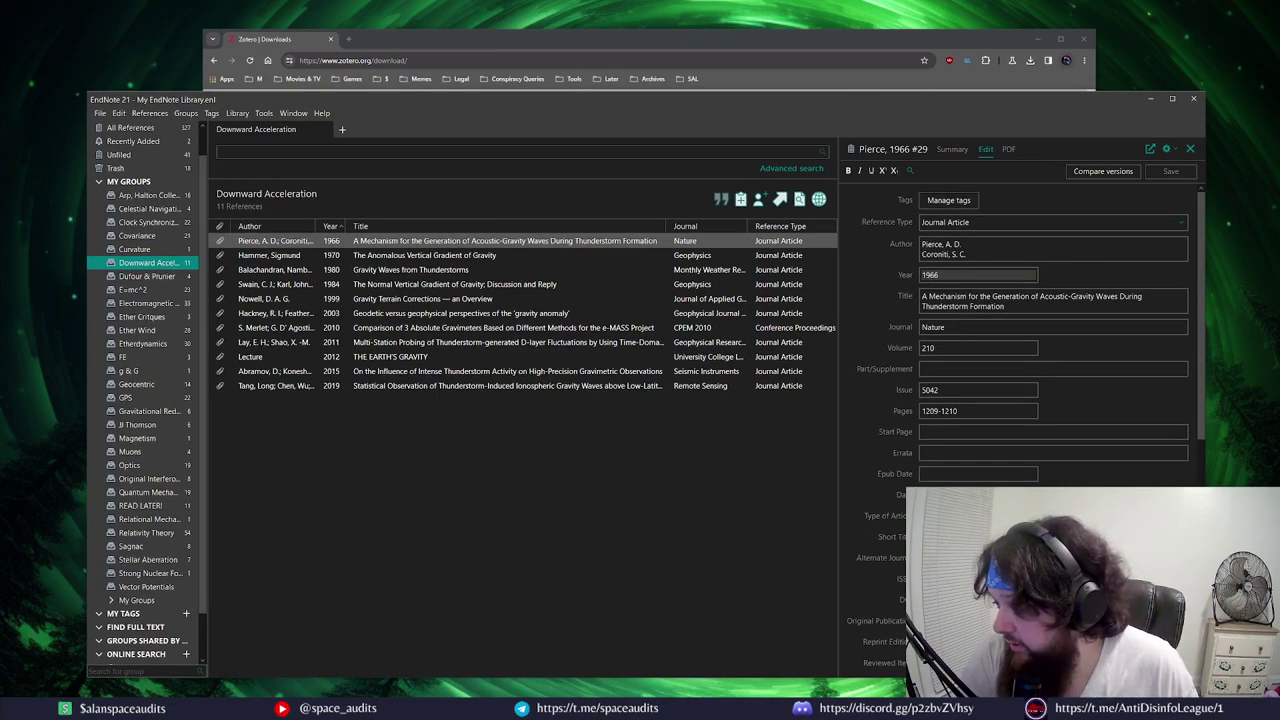
scroll(150, 278, down, 1)
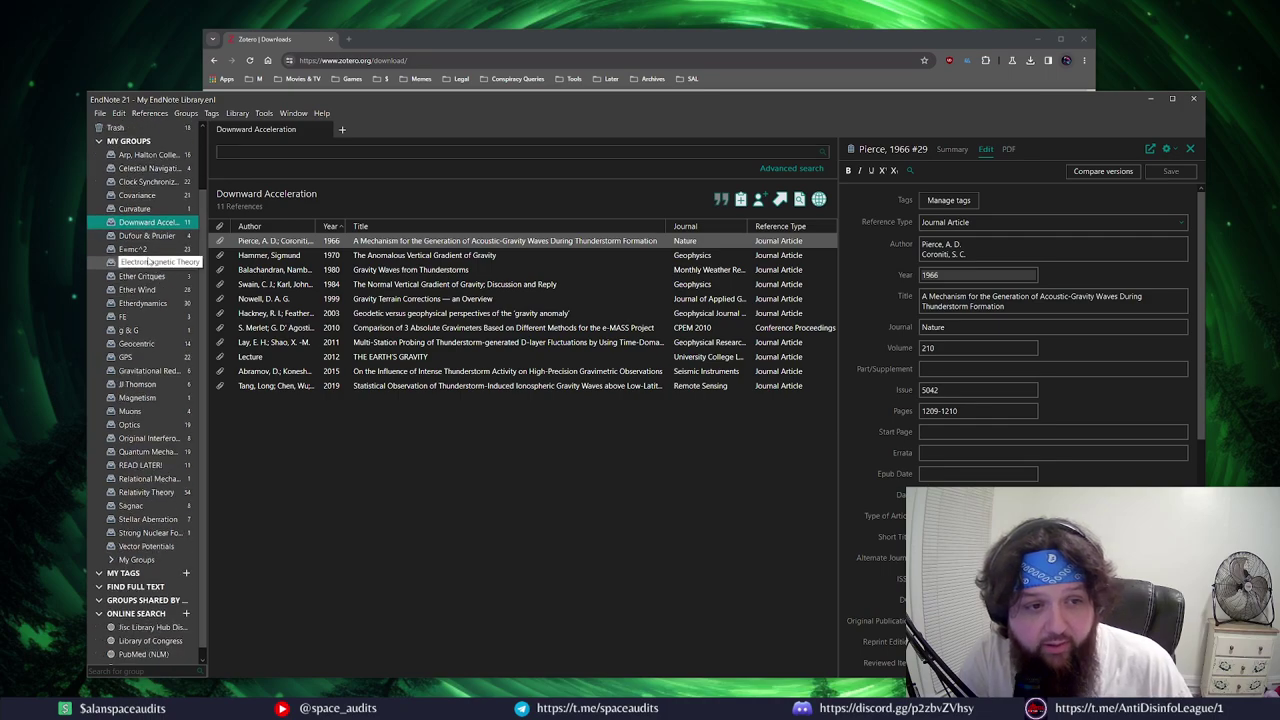
scroll(140, 303, up, 2)
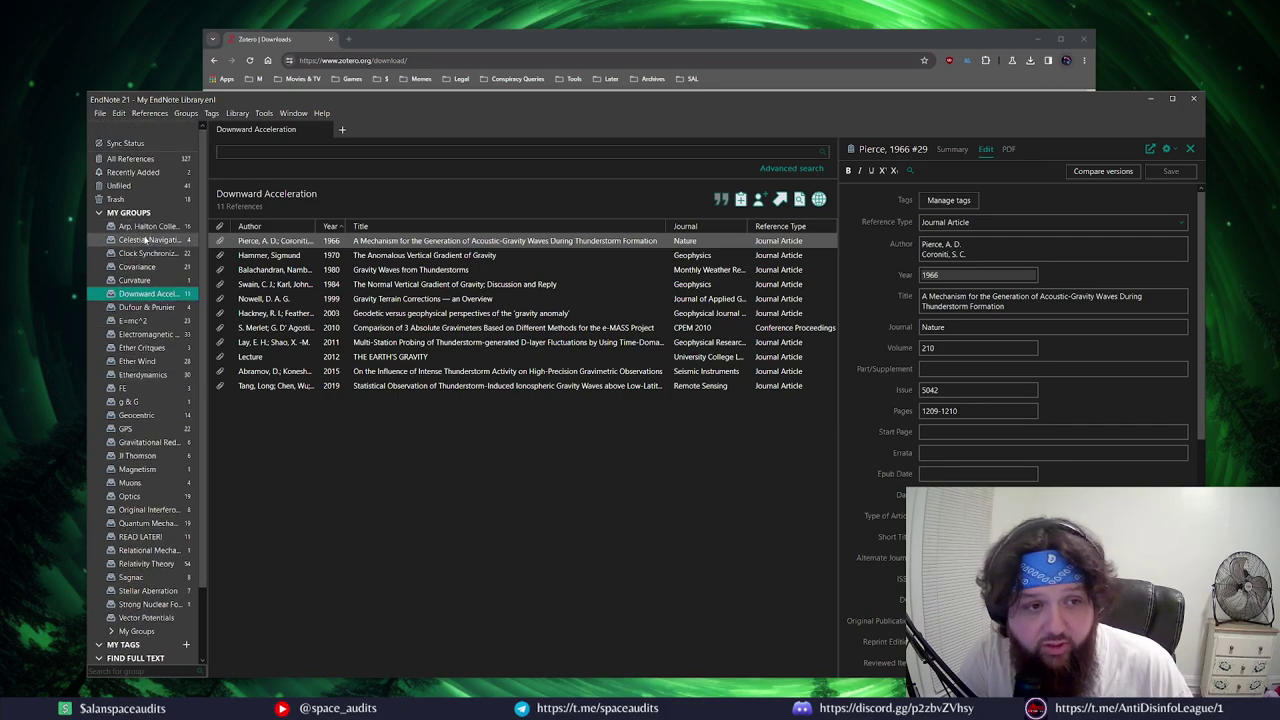
click(148, 240)
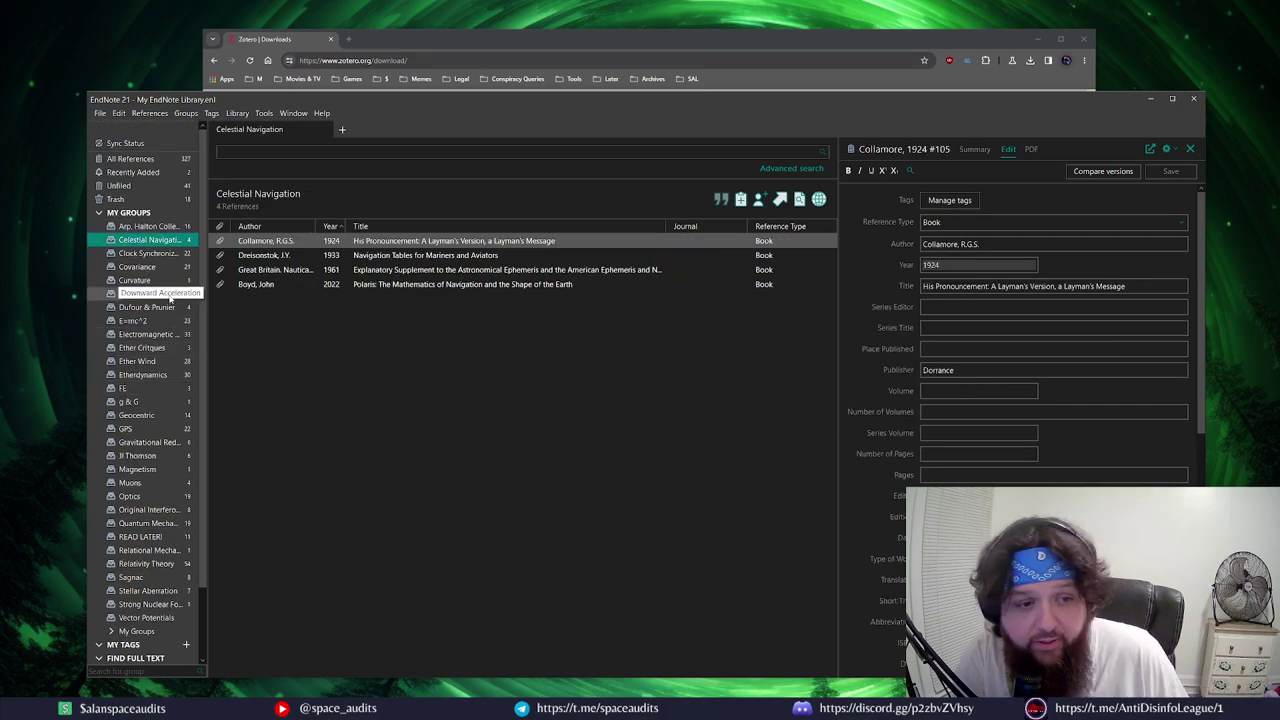
scroll(170, 298, down, 1)
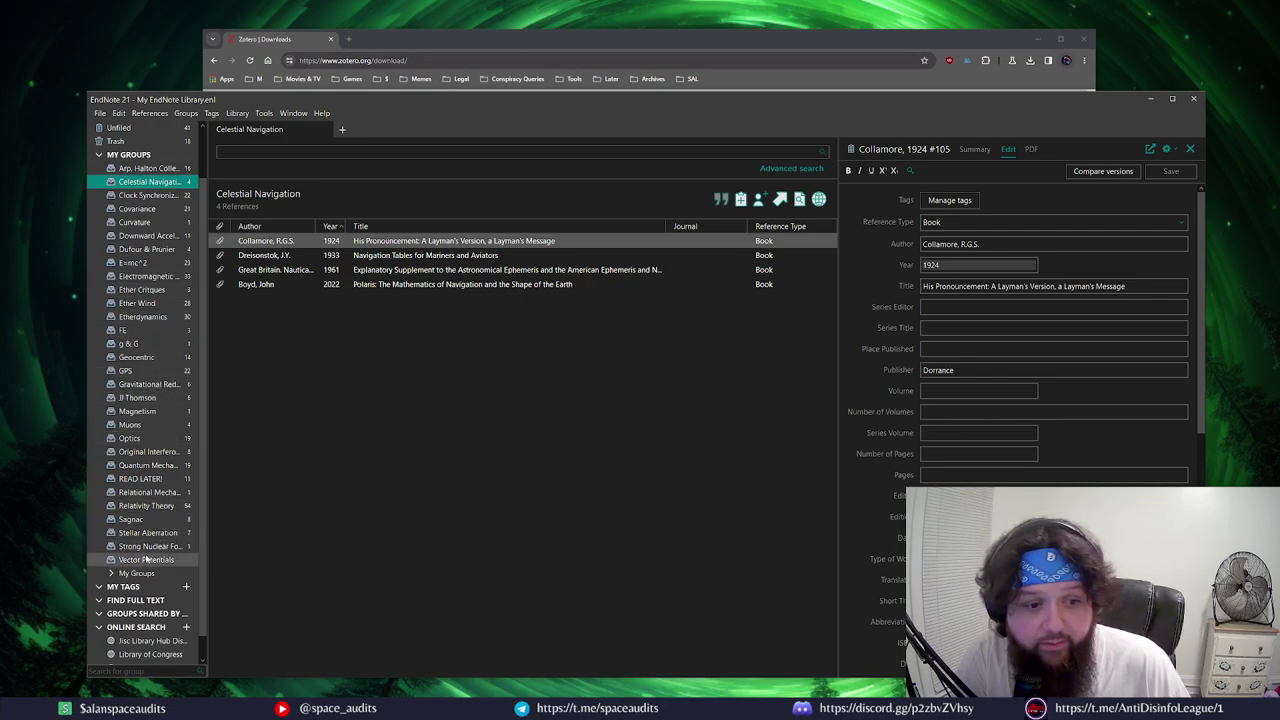
scroll(150, 320, up, 1)
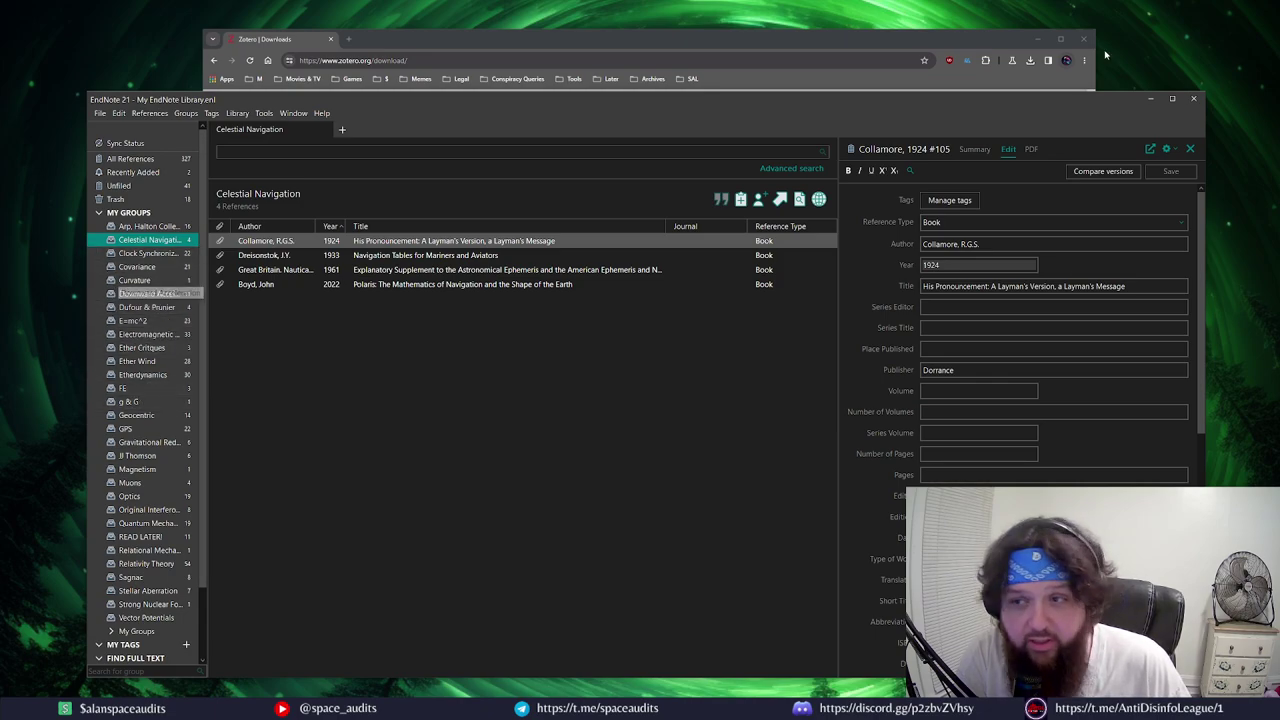
Minimize EndNote and maximize Chrome showing the Zotero downloads page
click(1152, 101)
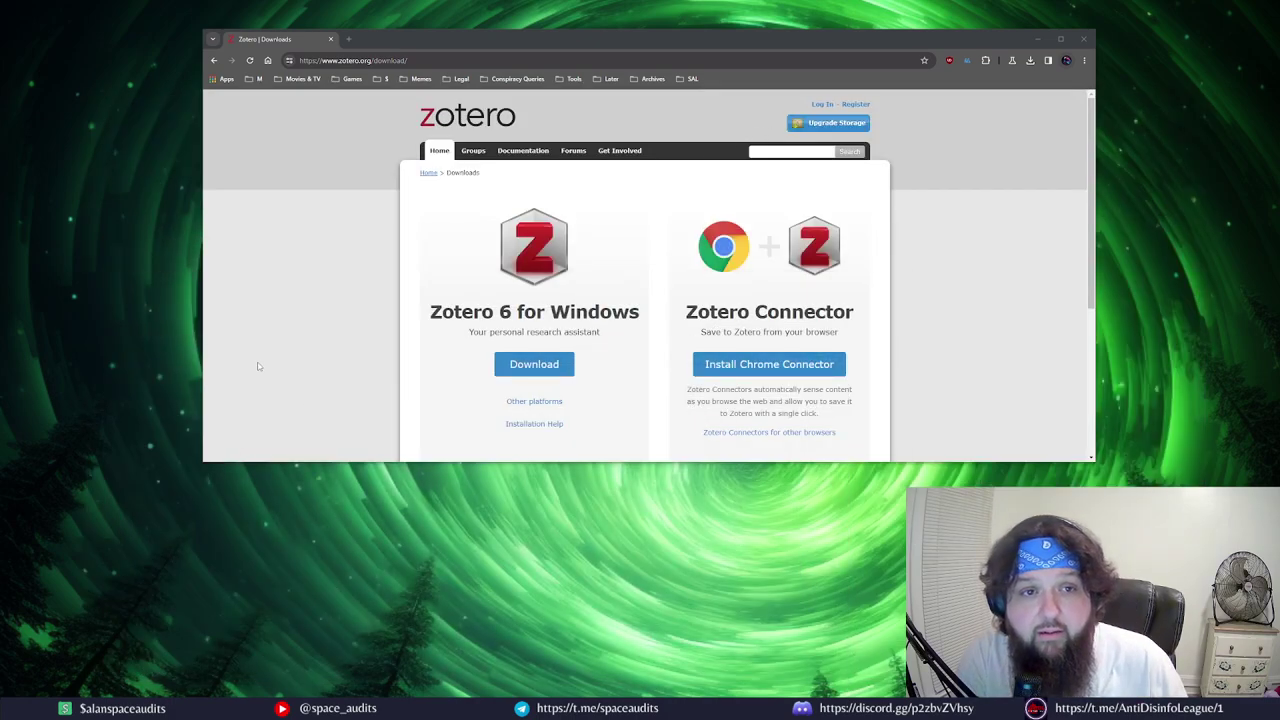
click(449, 41)
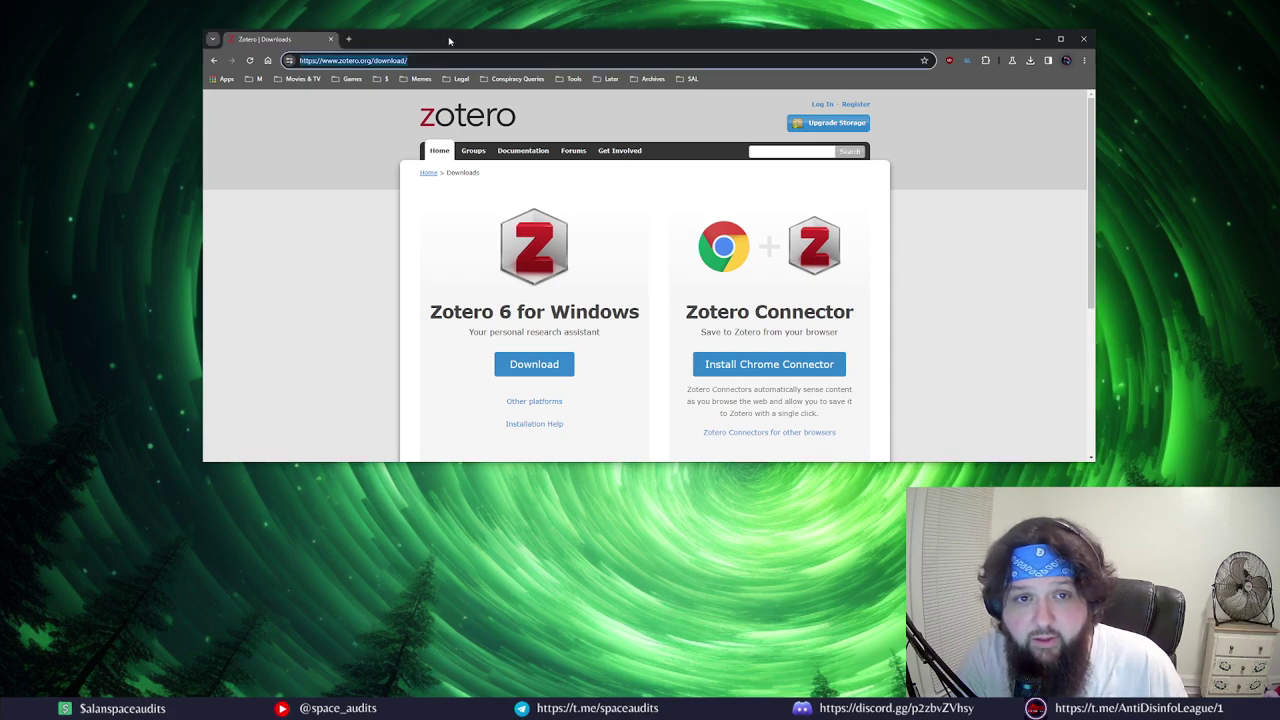
double_click(449, 41)
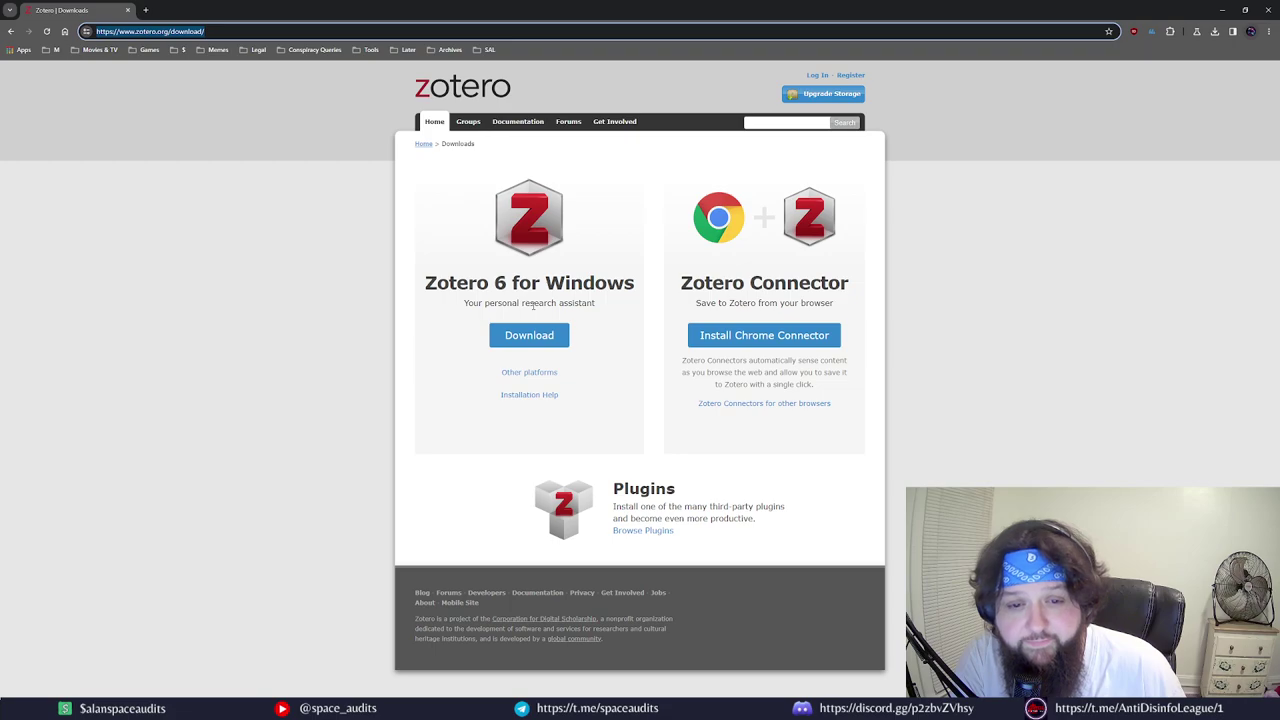
Hide Chrome, restore Zotero, switch to Telegram's Space Audits channel and close the audio player
click(1222, 10)
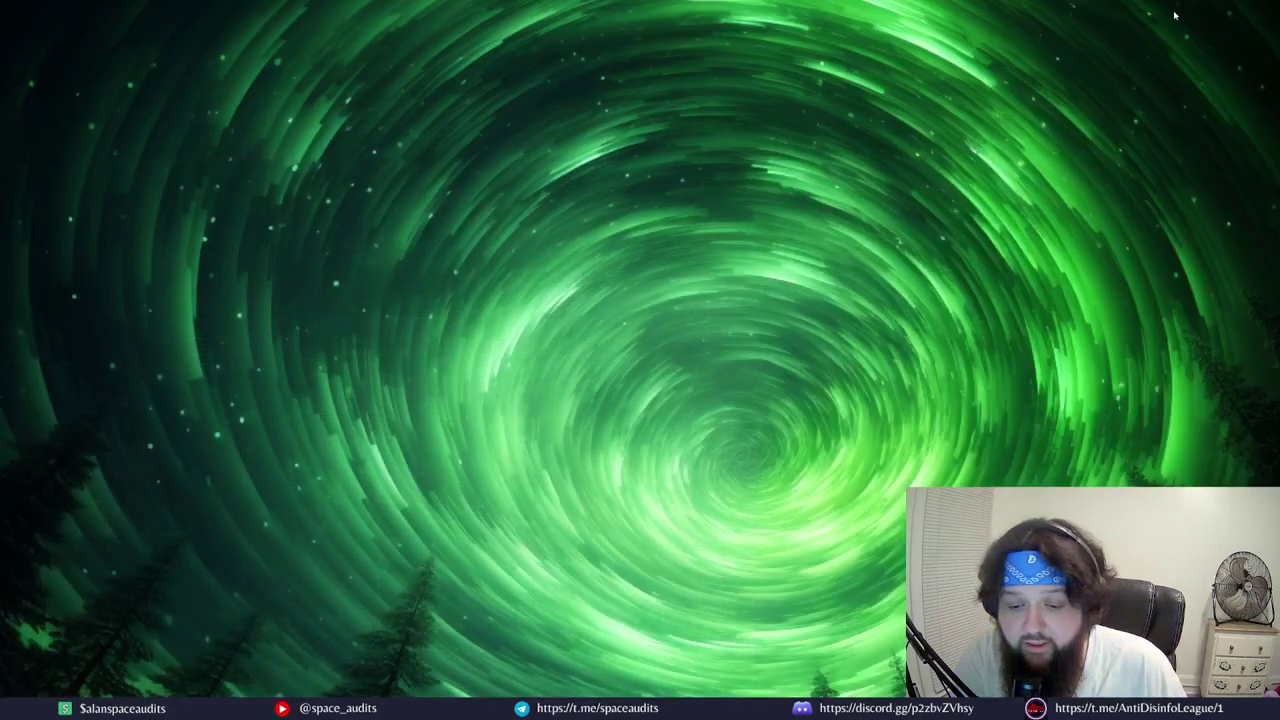
click(618, 677)
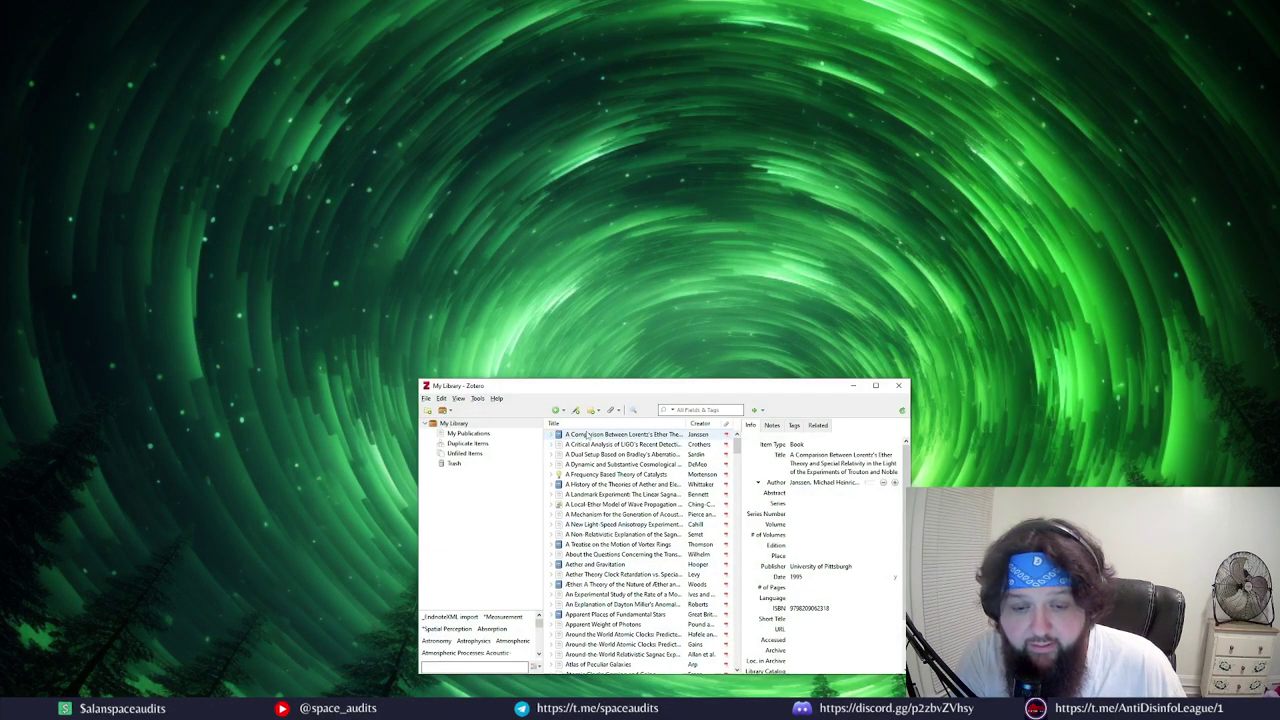
key(alt+Tab)
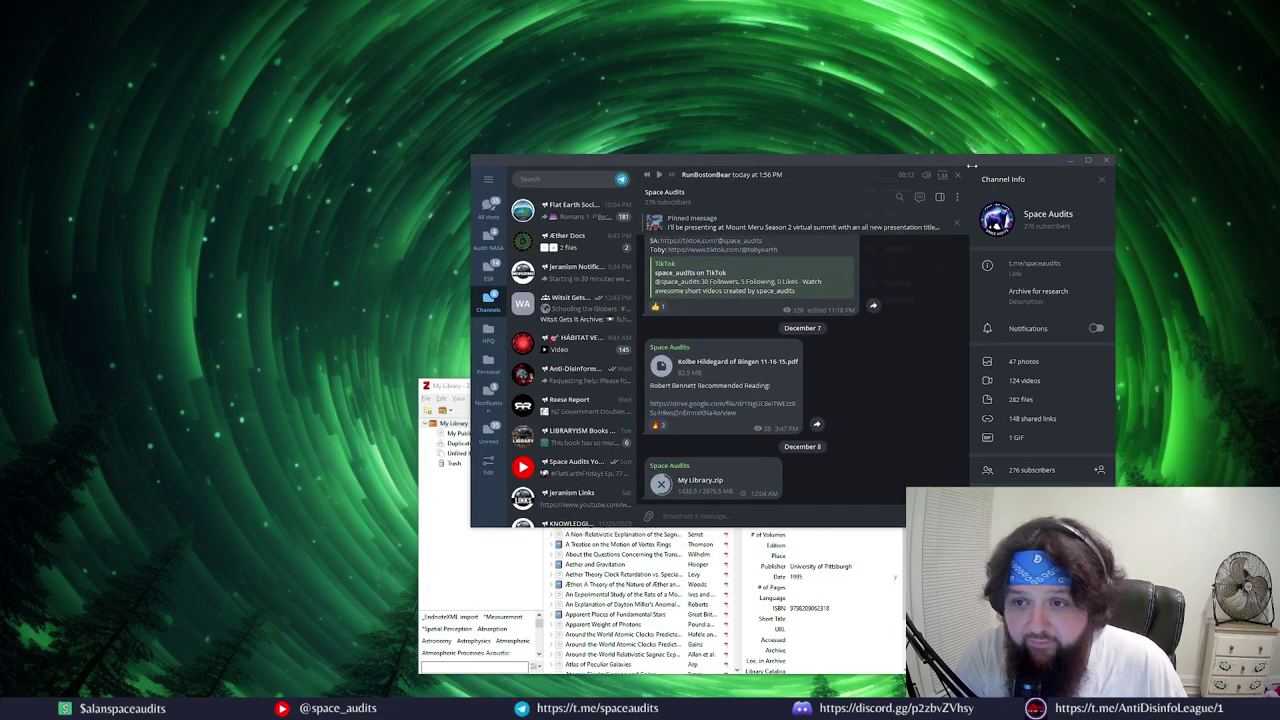
click(957, 177)
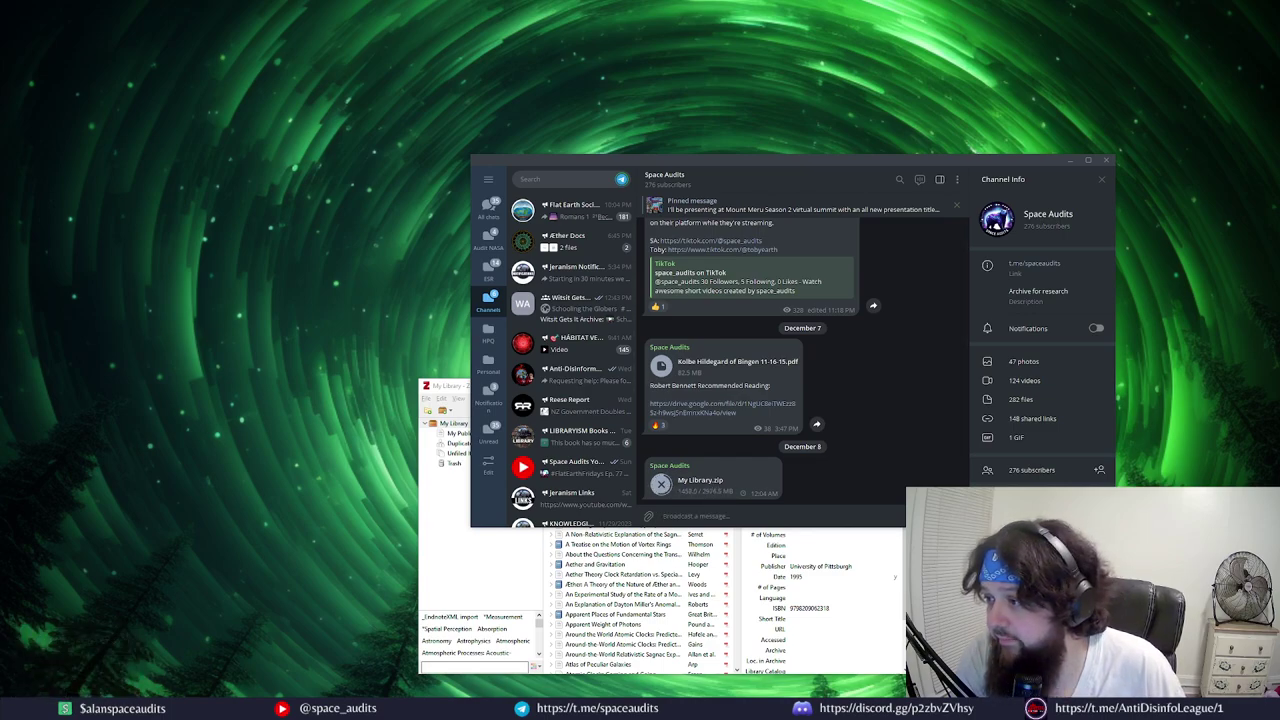
Open File Explorer's Downloads folder and select the My Library.zip archive
click(435, 214)
click(563, 222)
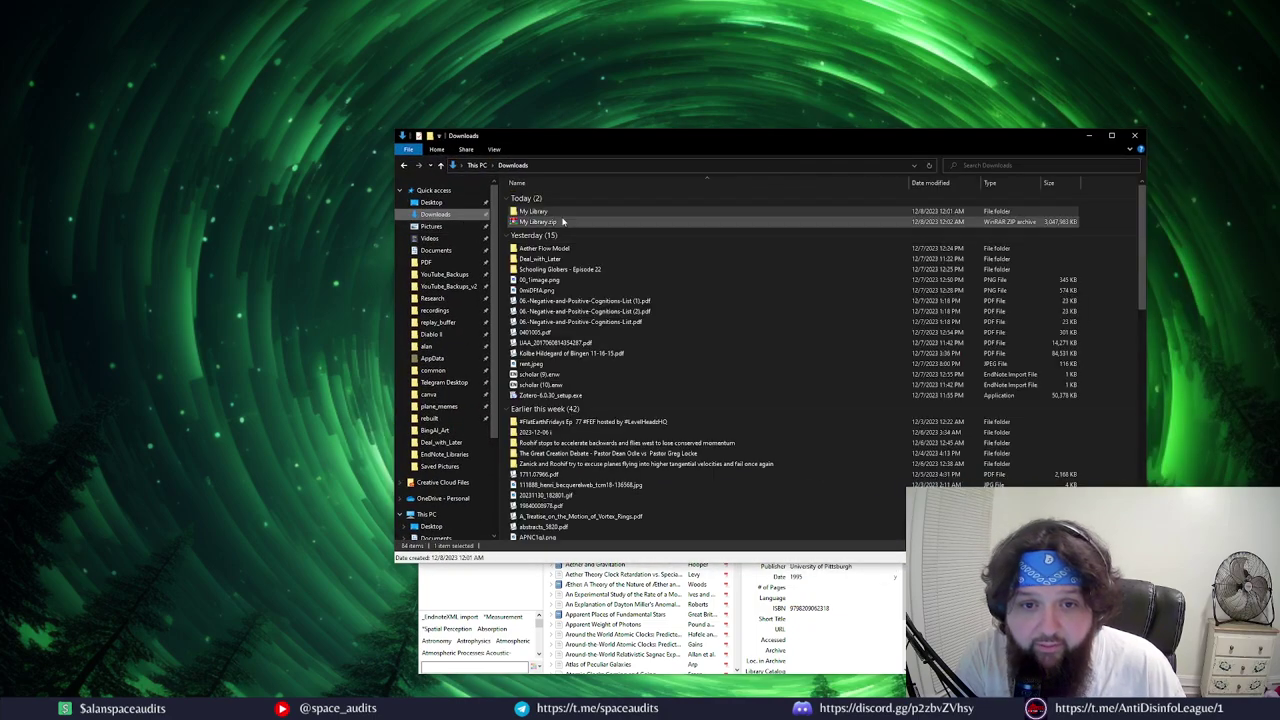
click(527, 223)
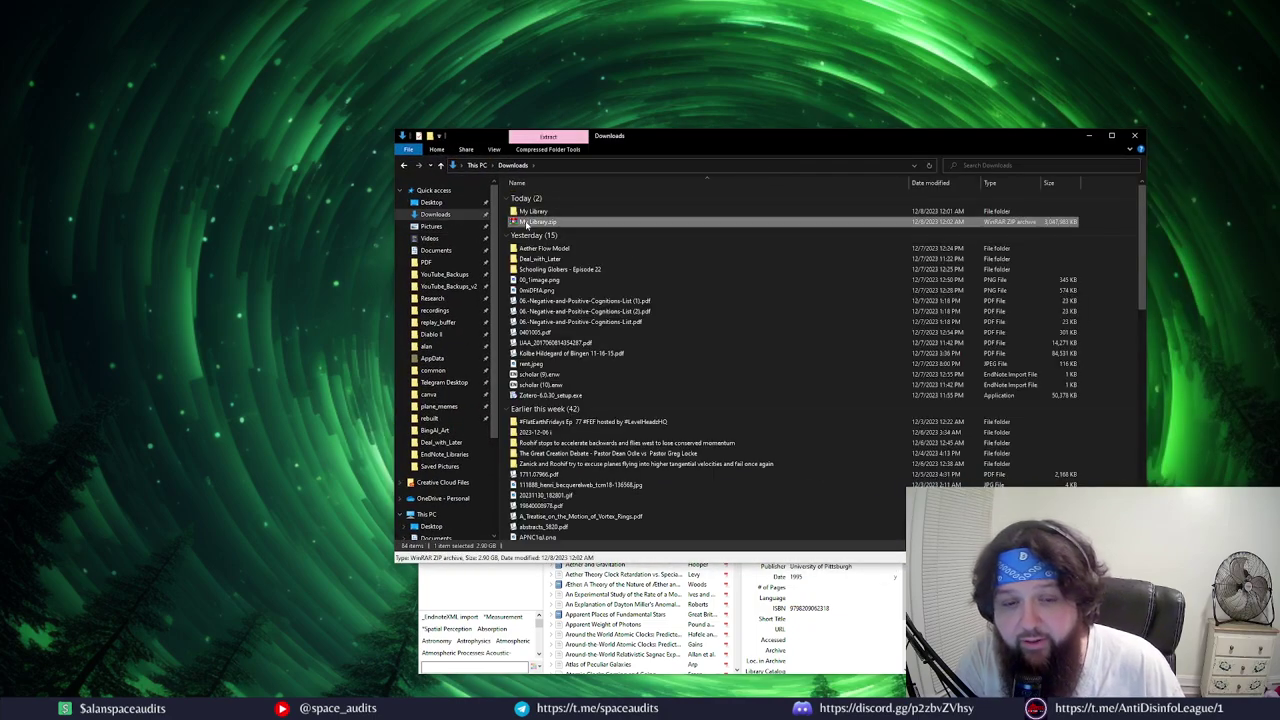
mouse_move(110, 712)
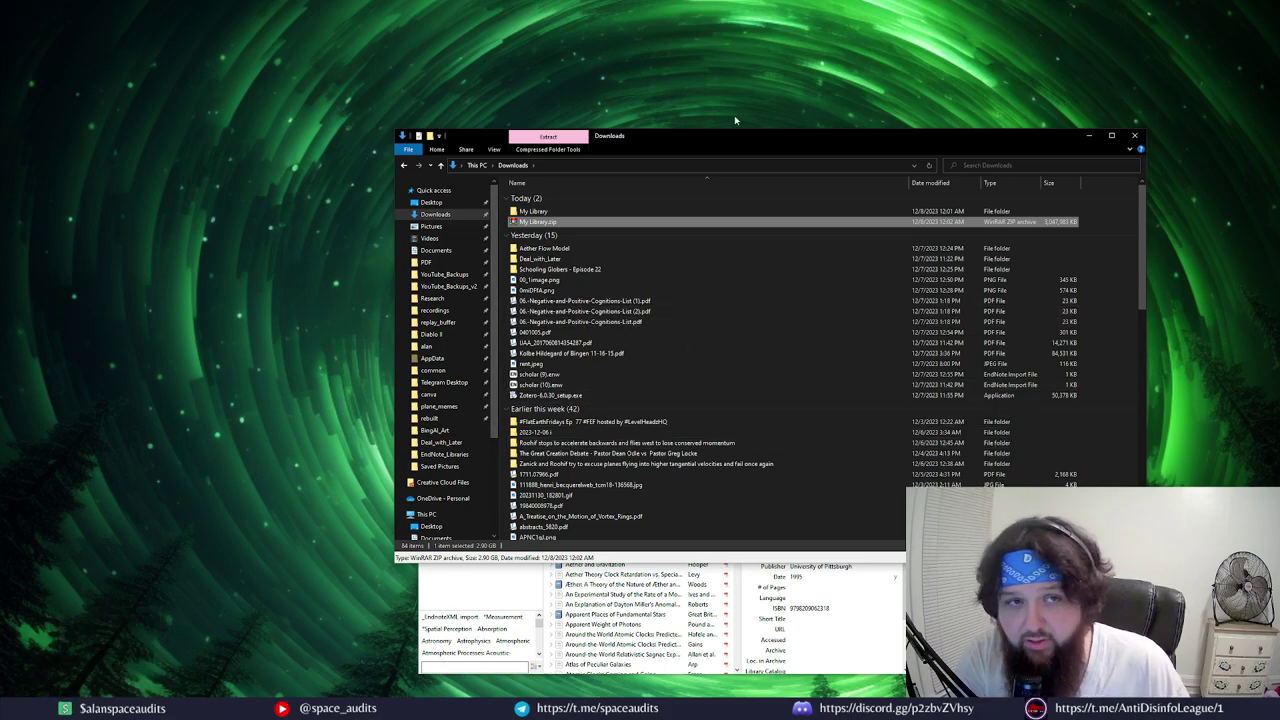
Check the shared file message's options in Telegram, then return to the Downloads window
drag(689, 136, 531, 172)
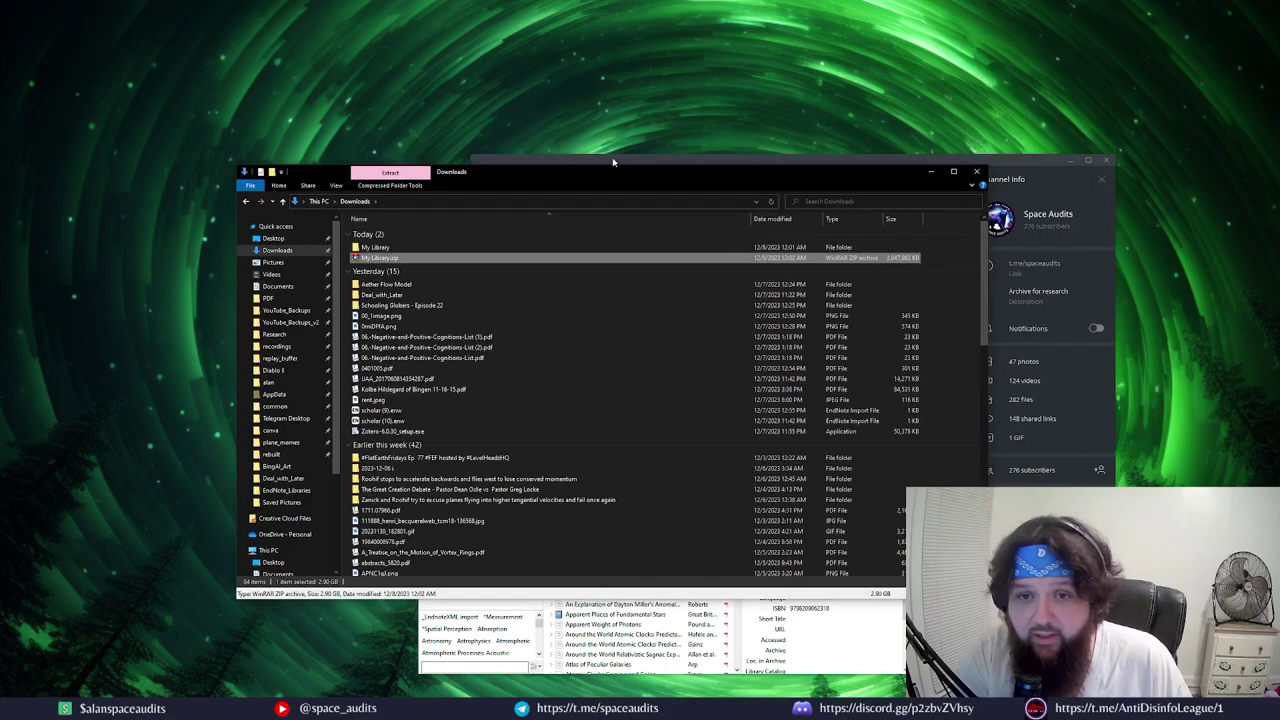
click(1002, 162)
right_click(660, 372)
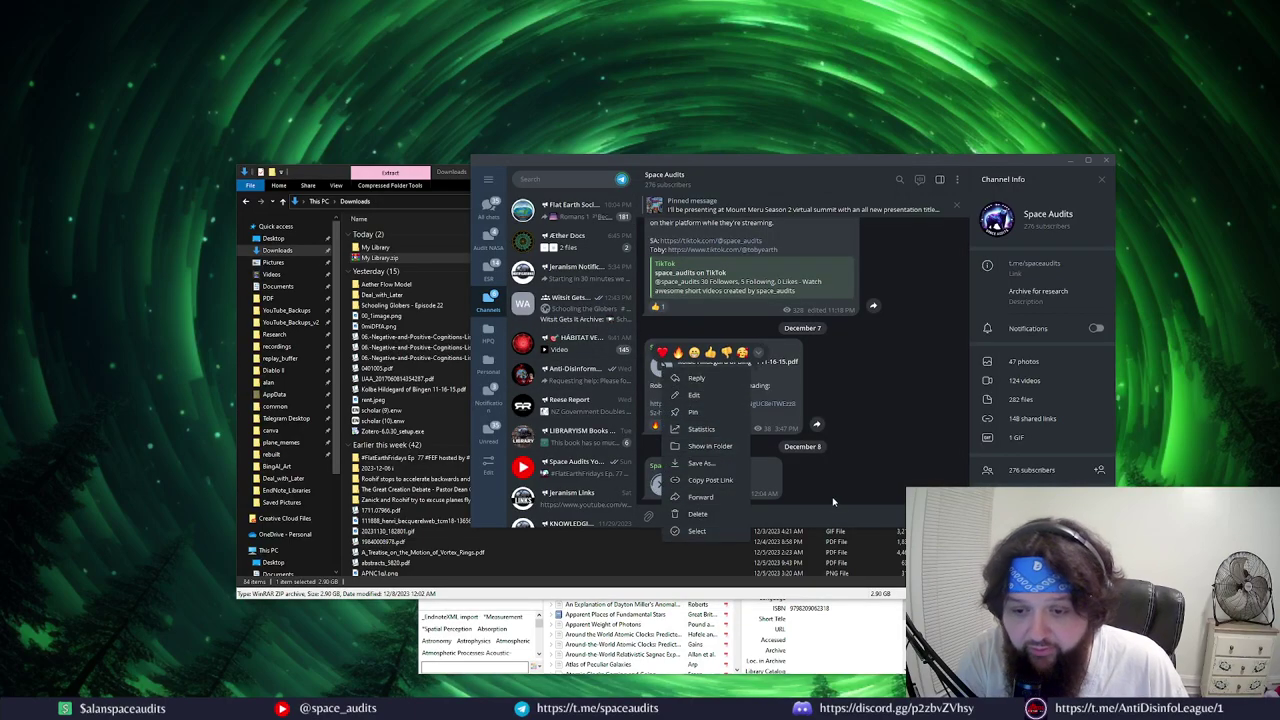
key(Escape)
click(377, 259)
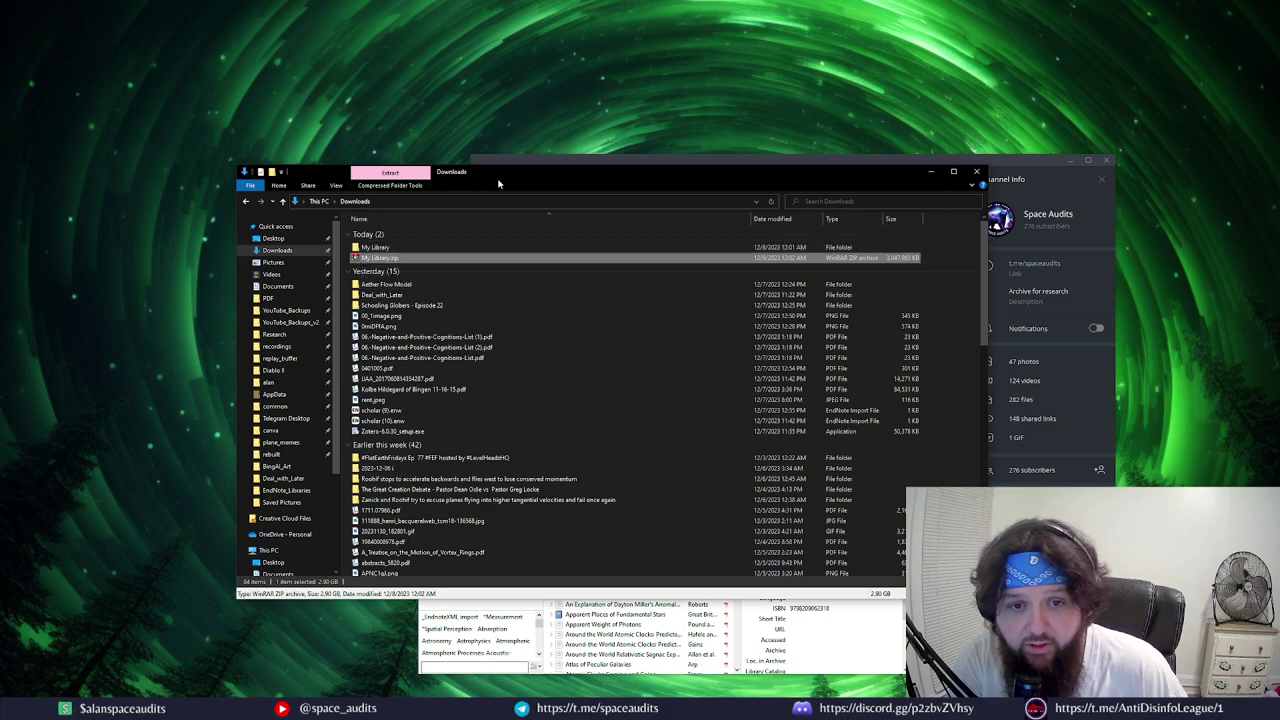
drag(504, 180, 756, 252)
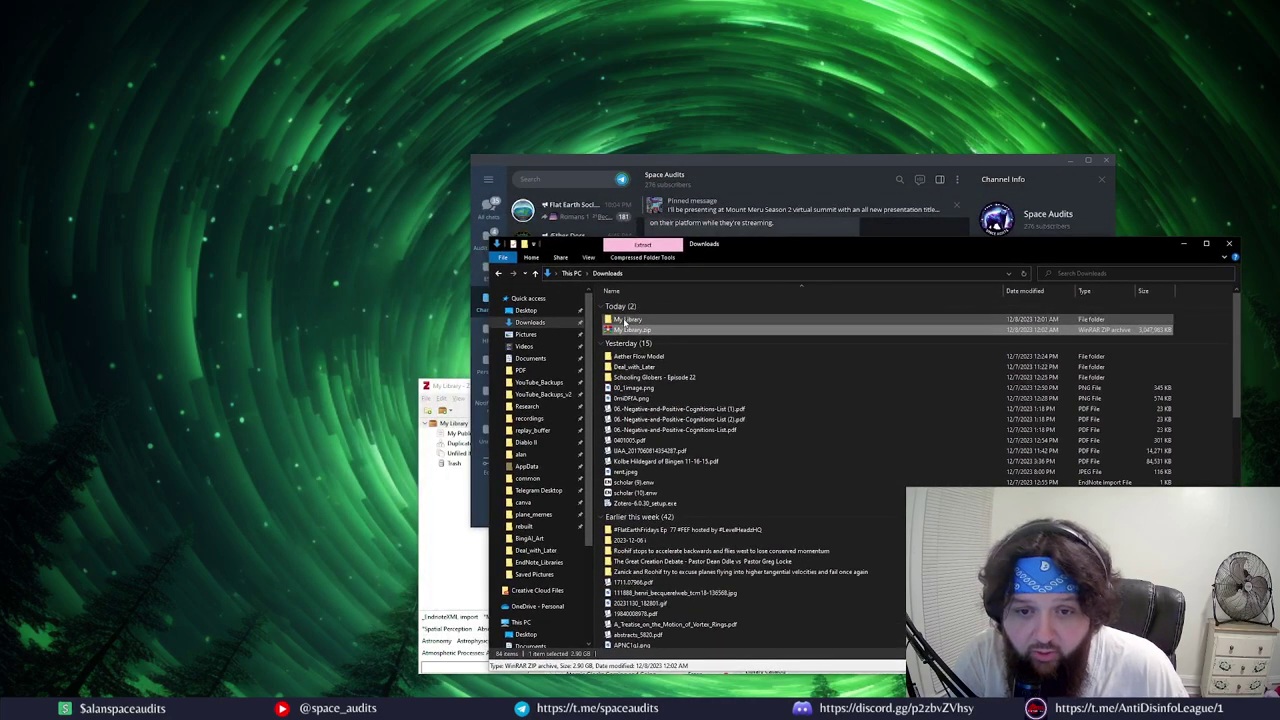
right_click(625, 321)
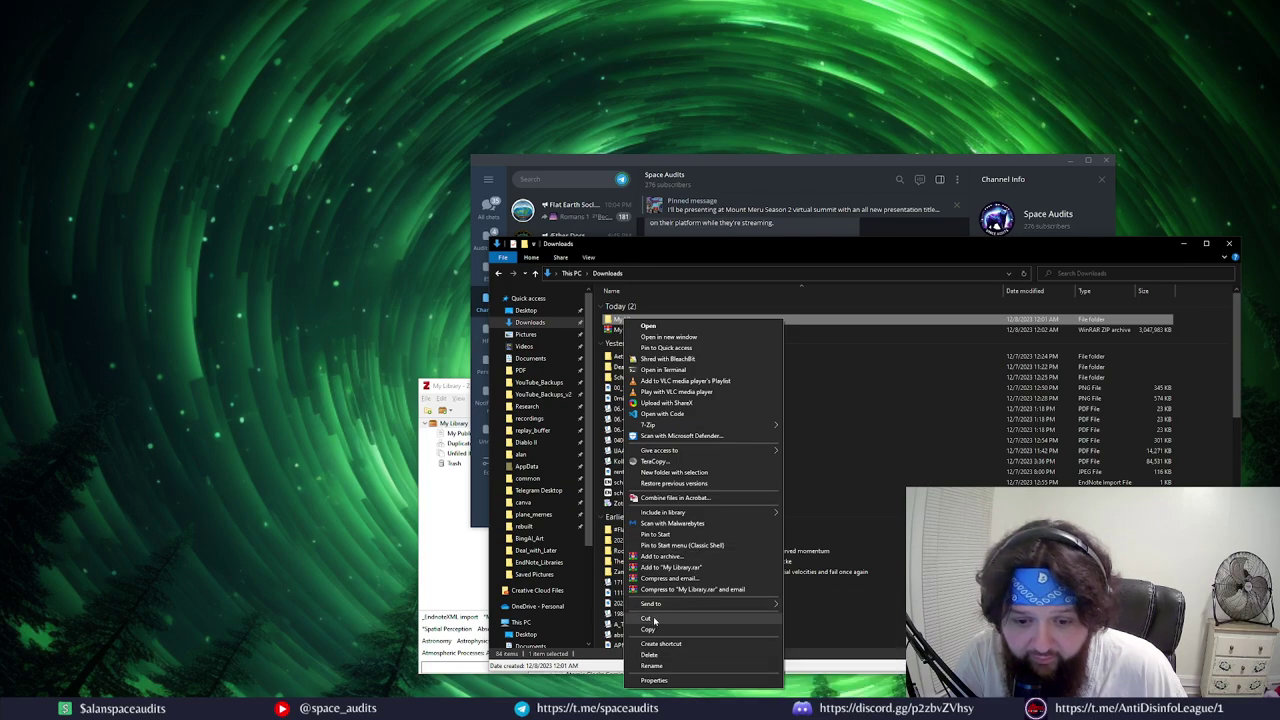
click(539, 382)
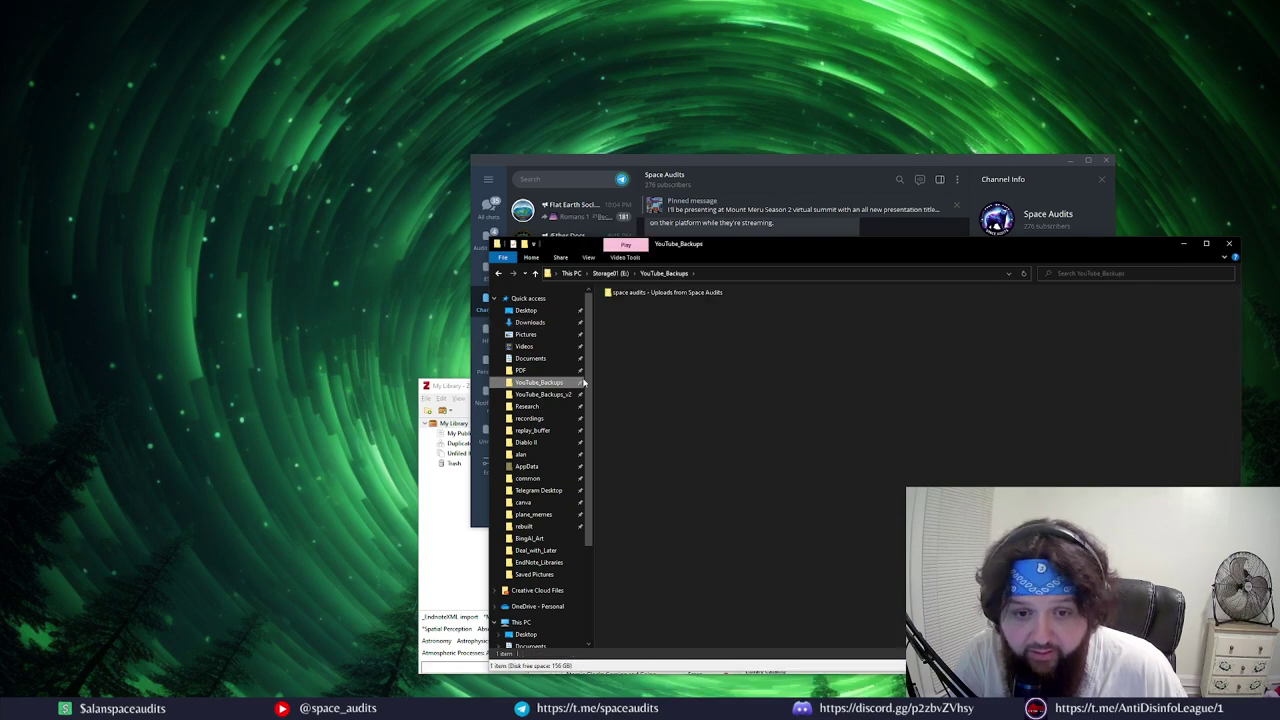
click(534, 359)
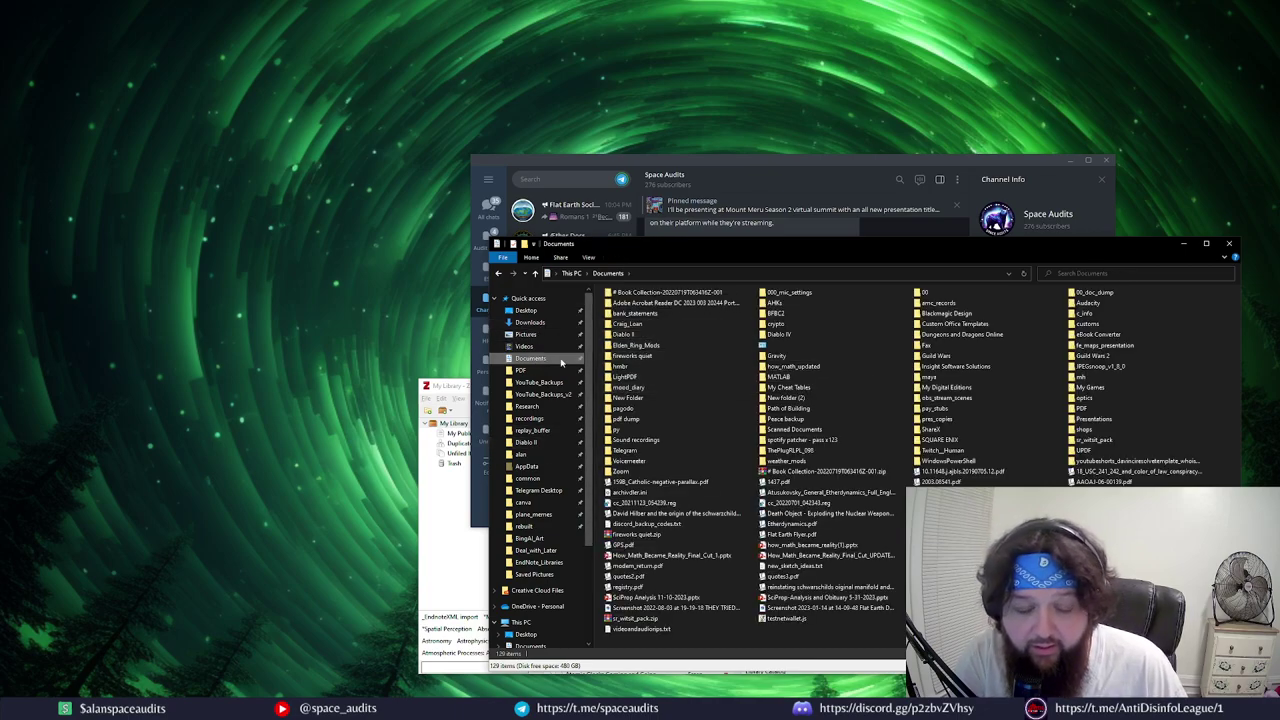
click(545, 323)
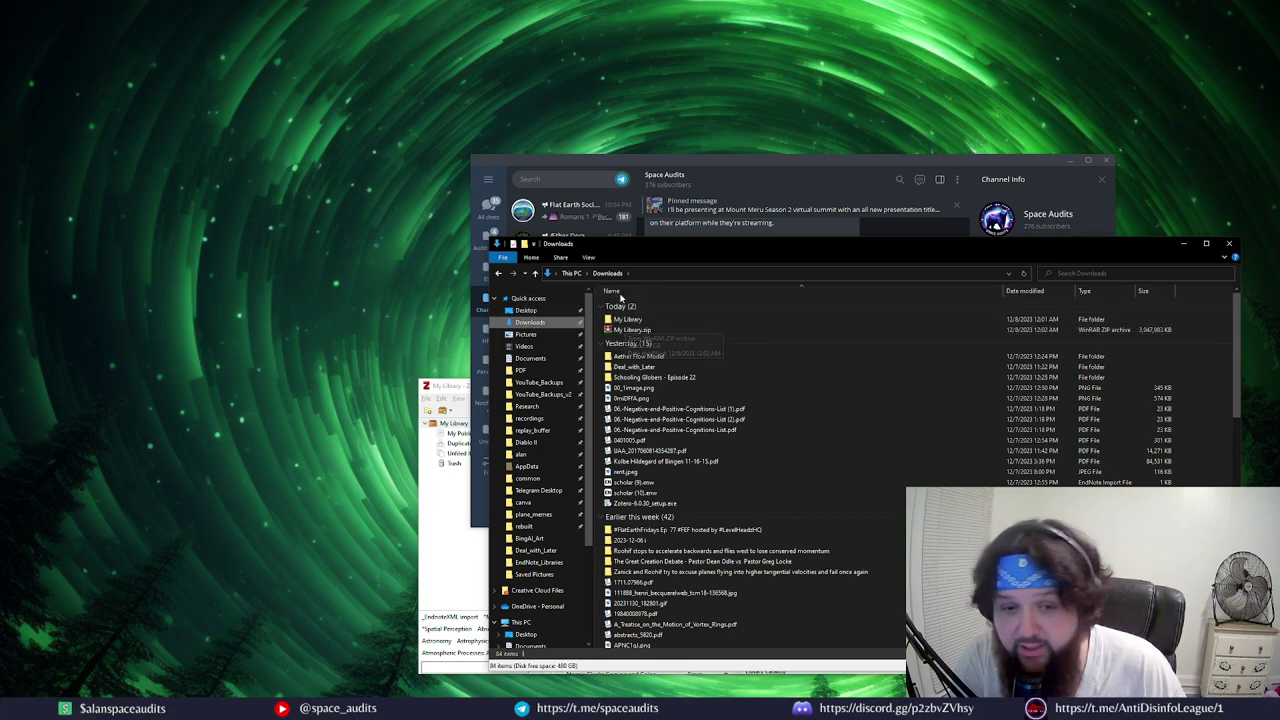
click(541, 360)
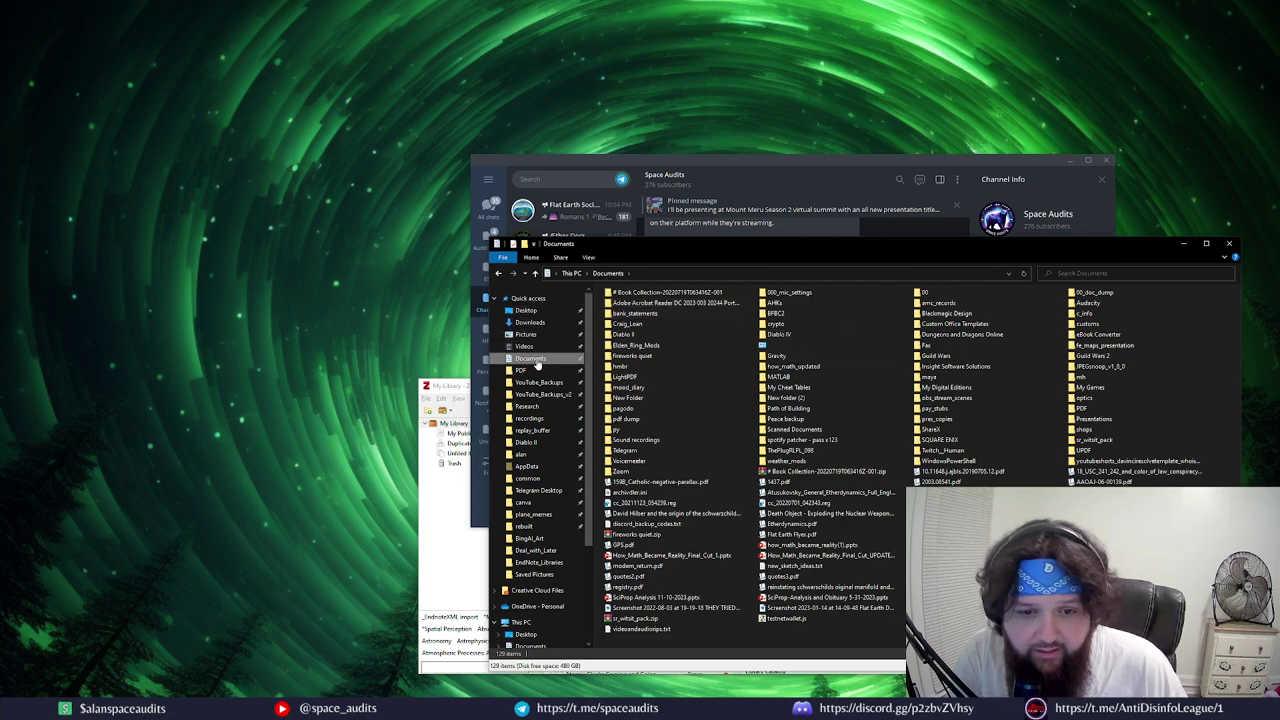
Bring Zotero forward, then reposition, maximize and restore its window
click(430, 444)
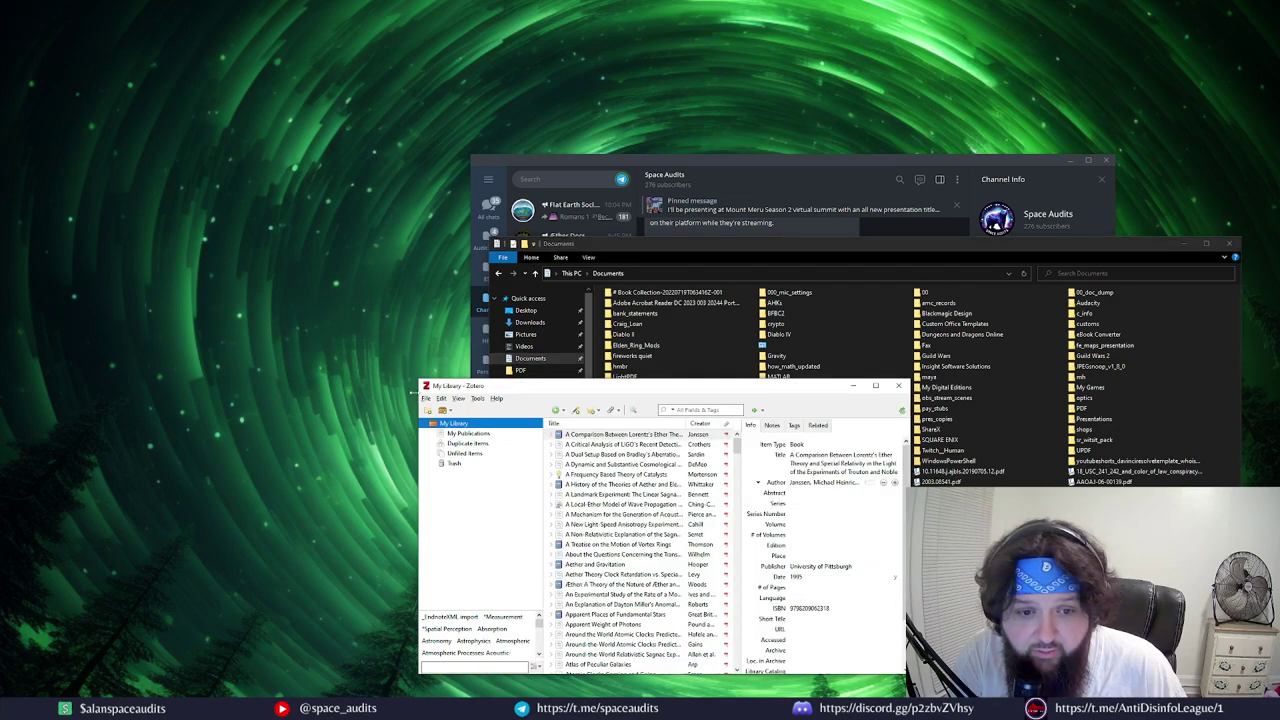
click(425, 398)
drag(472, 388, 452, 320)
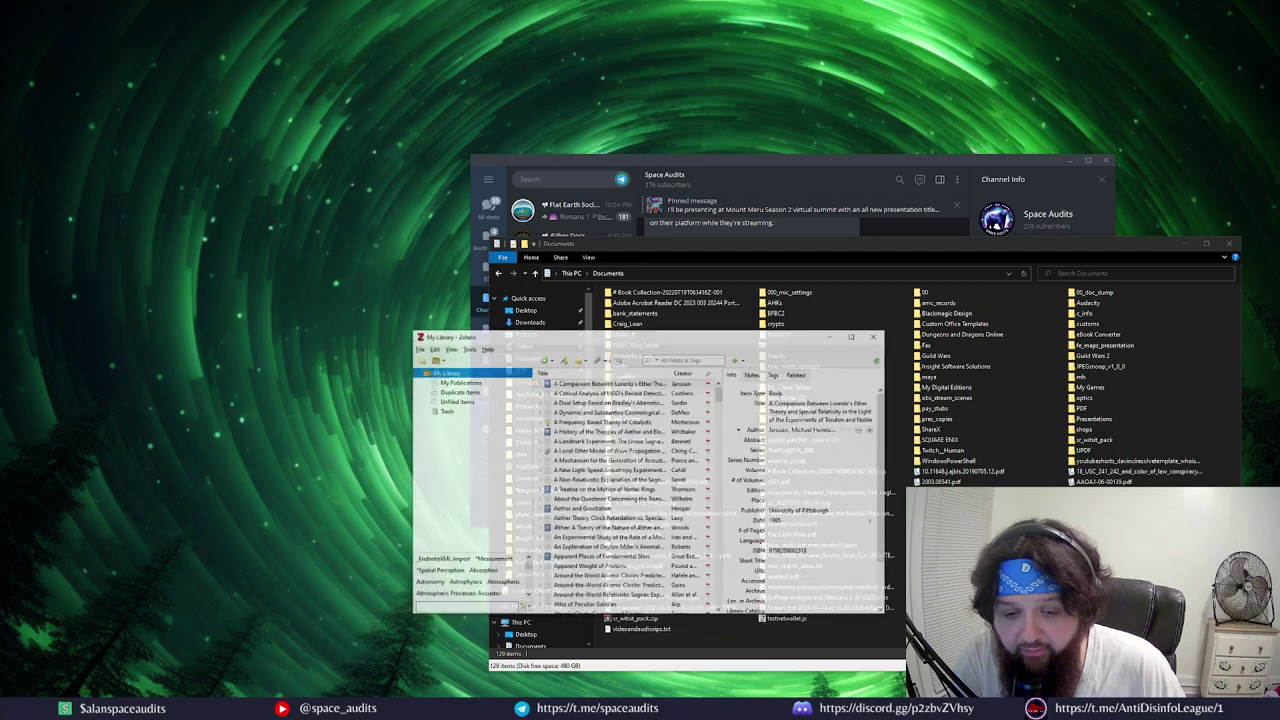
double_click(472, 322)
click(598, 123)
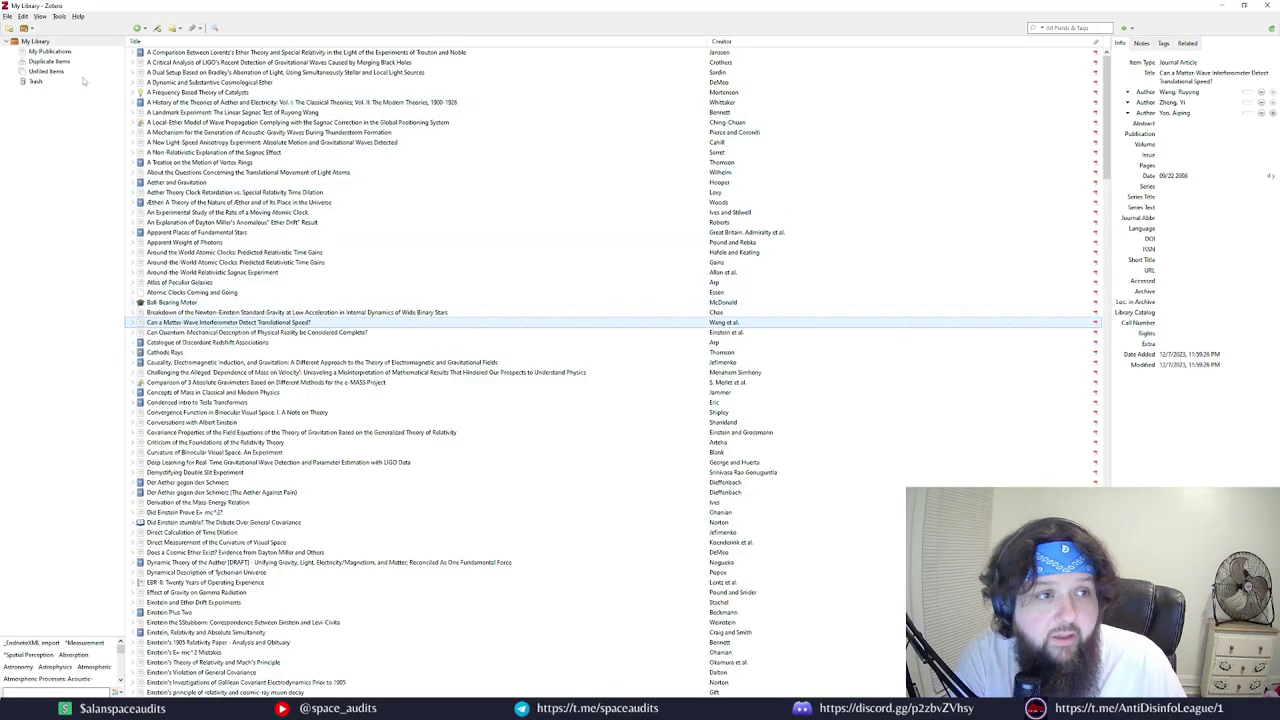
key(super+Down)
Import 'My Library.rdf' from Downloads\My Library via File > Import
click(406, 330)
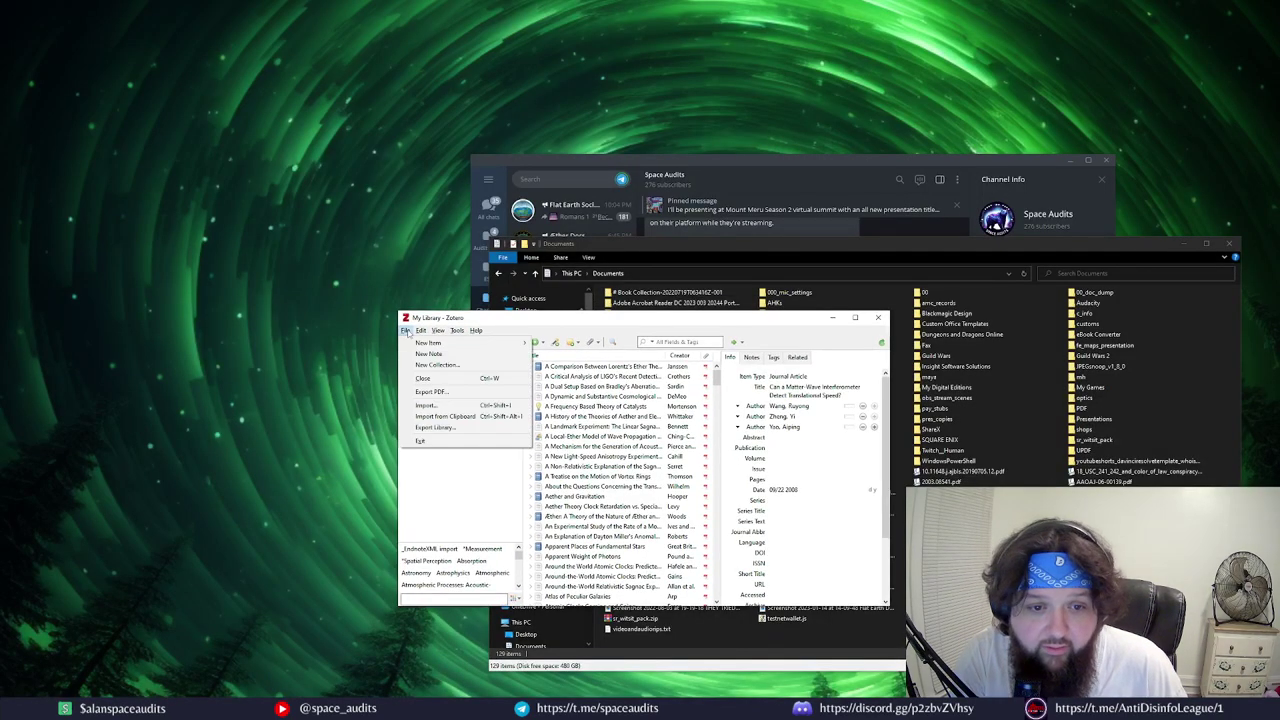
click(421, 405)
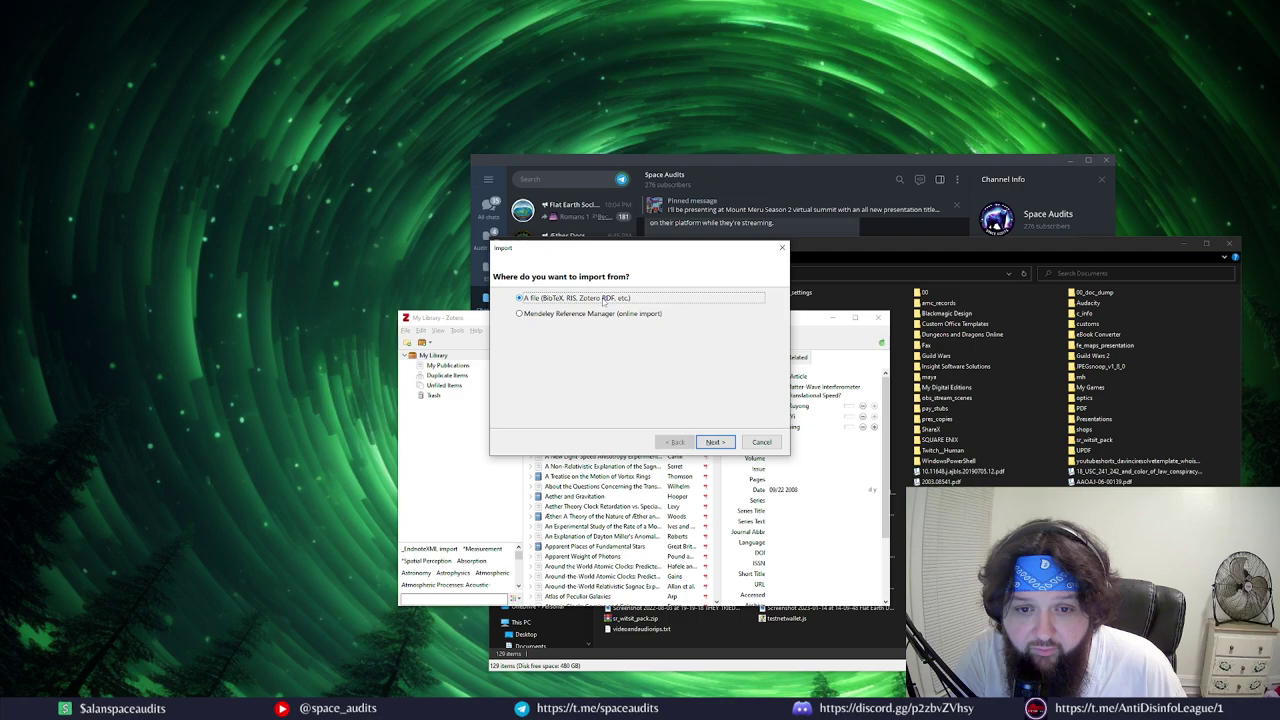
click(714, 441)
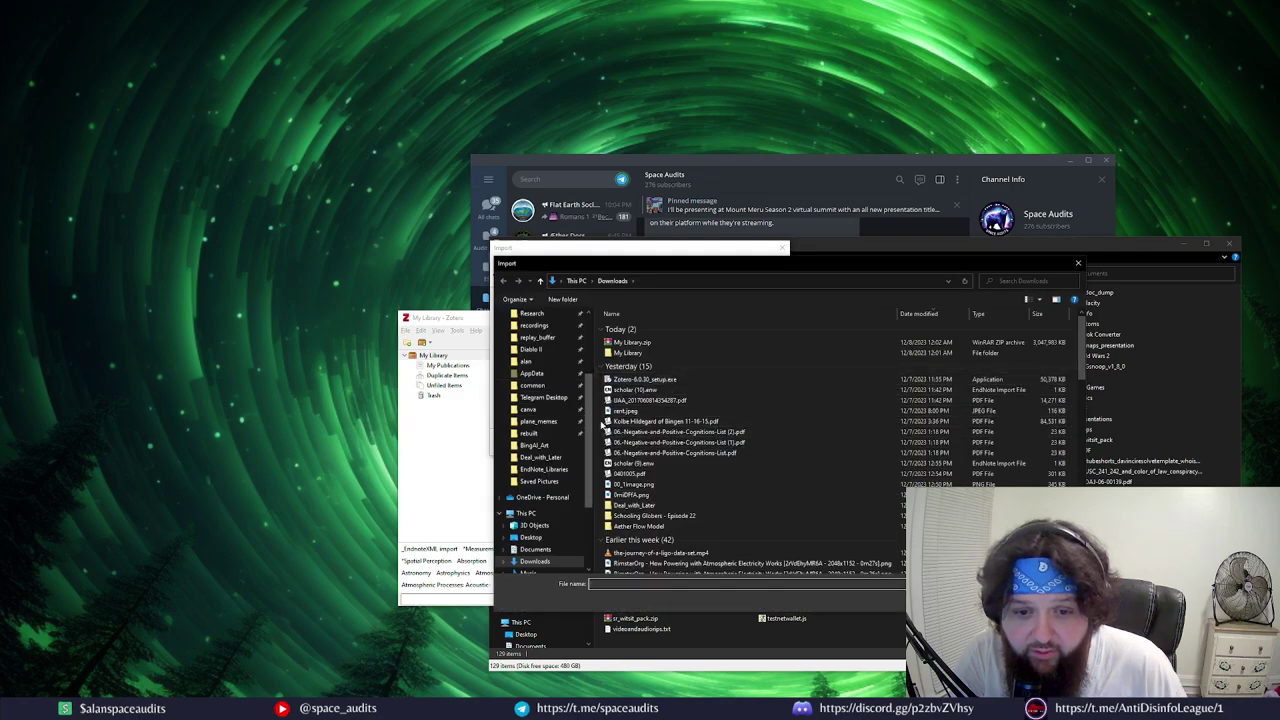
scroll(572, 376, up, 4)
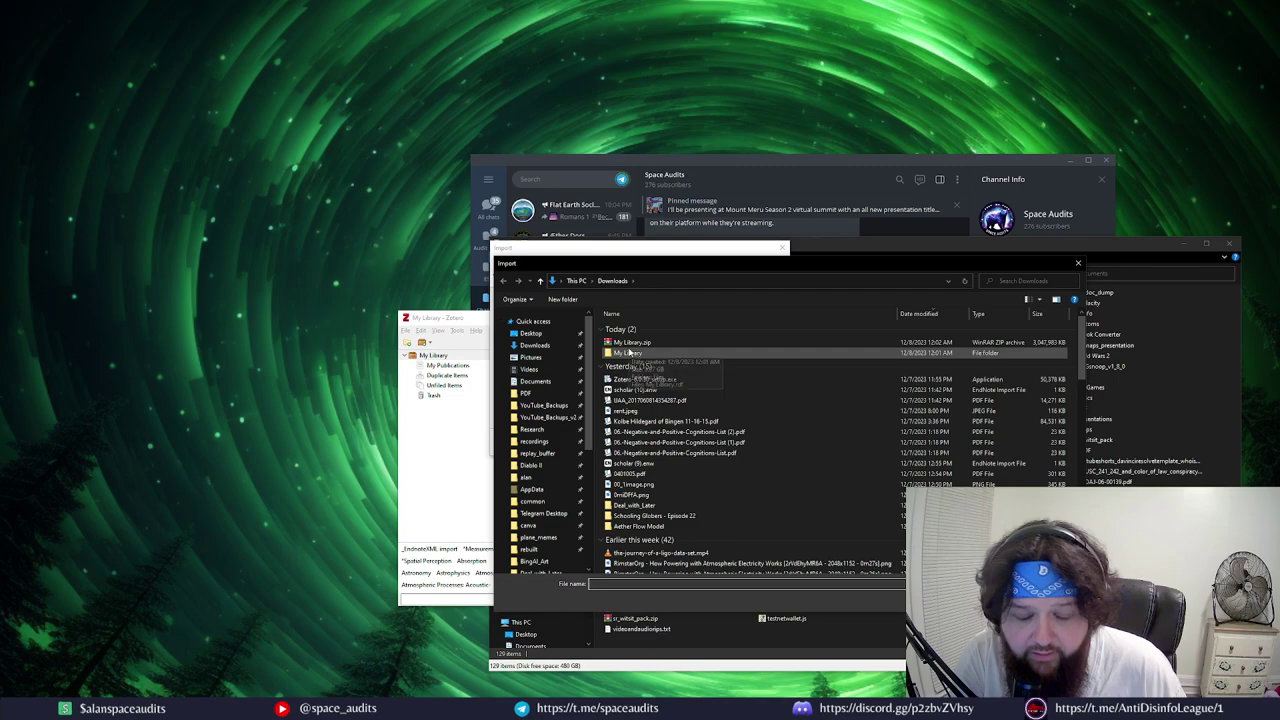
click(535, 381)
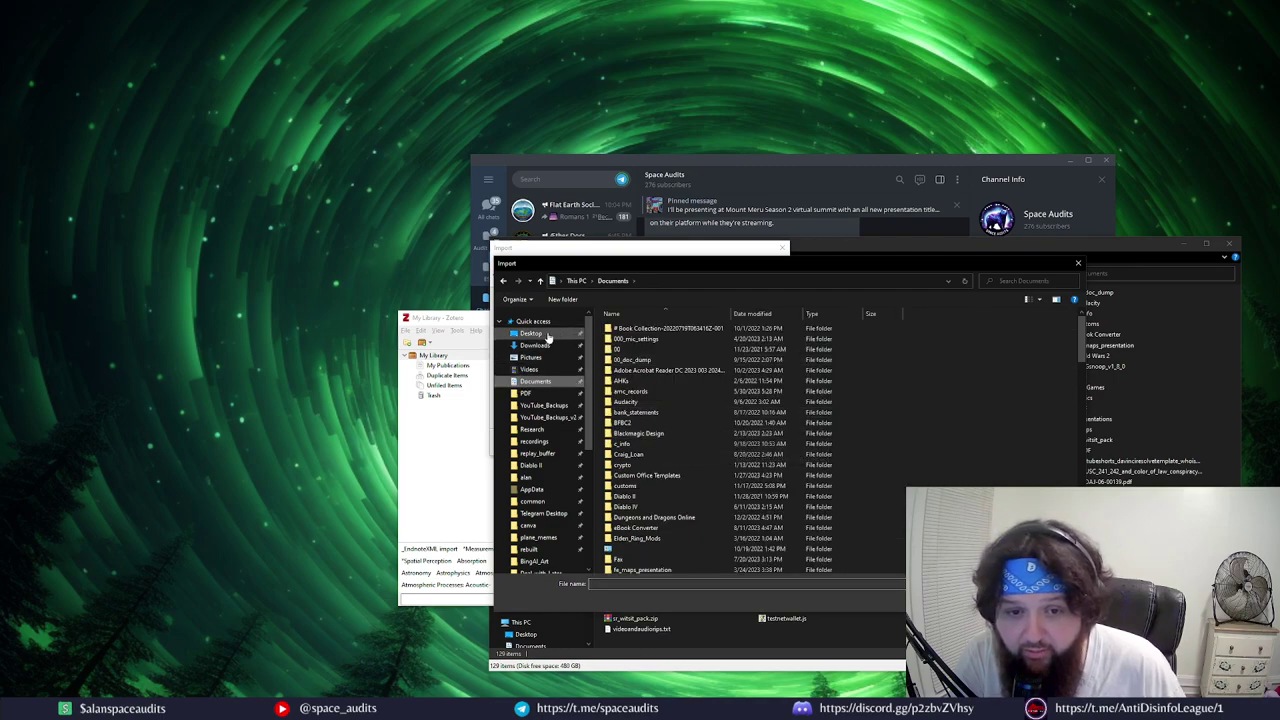
click(535, 345)
double_click(627, 354)
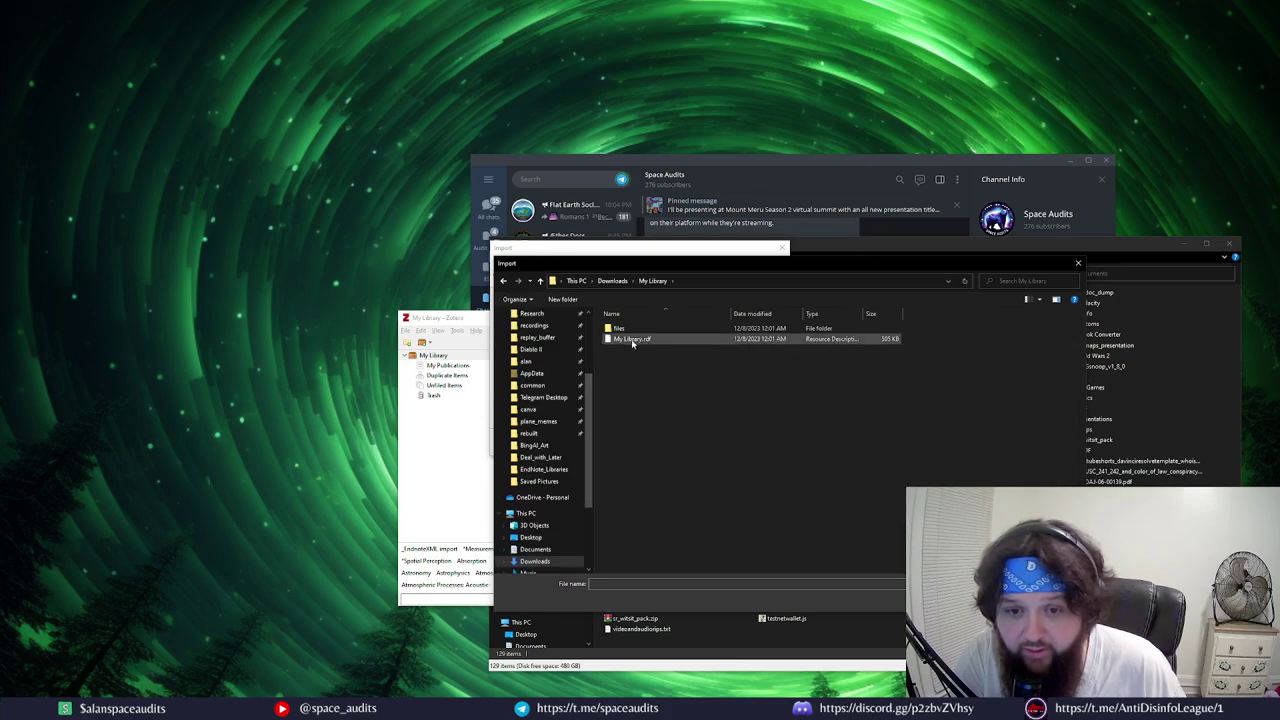
scroll(547, 327, up, 3)
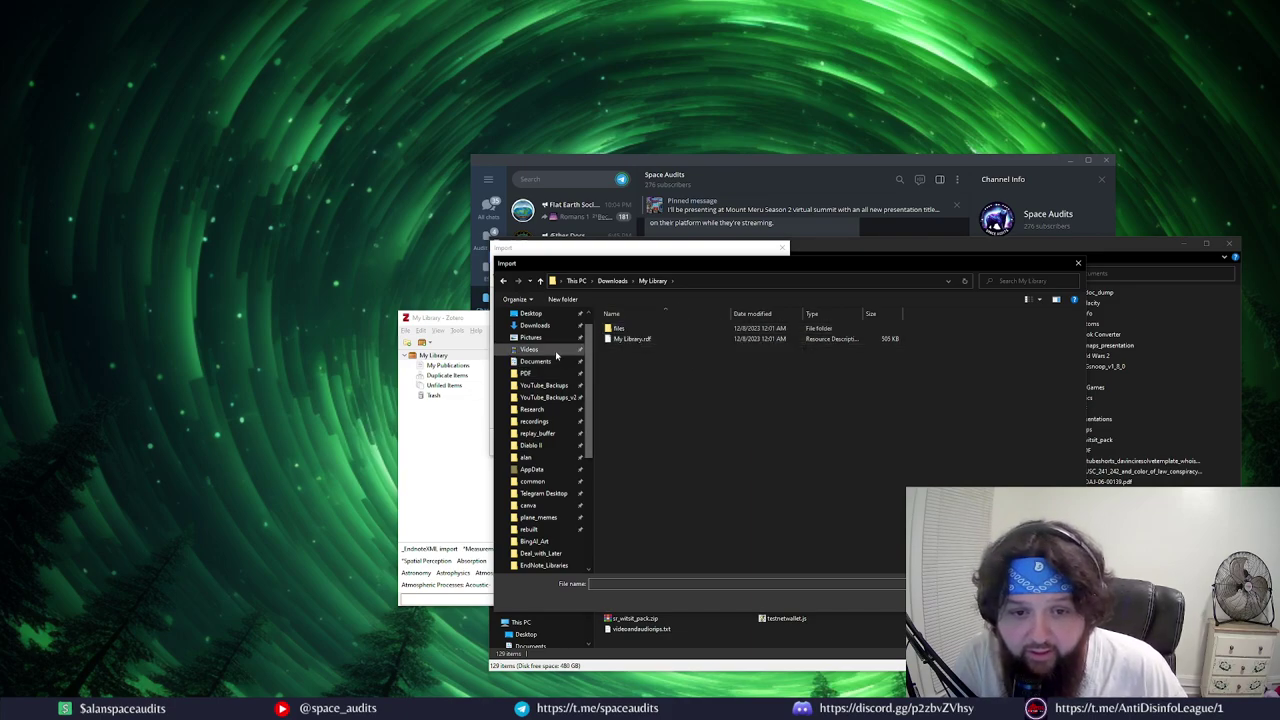
click(629, 340)
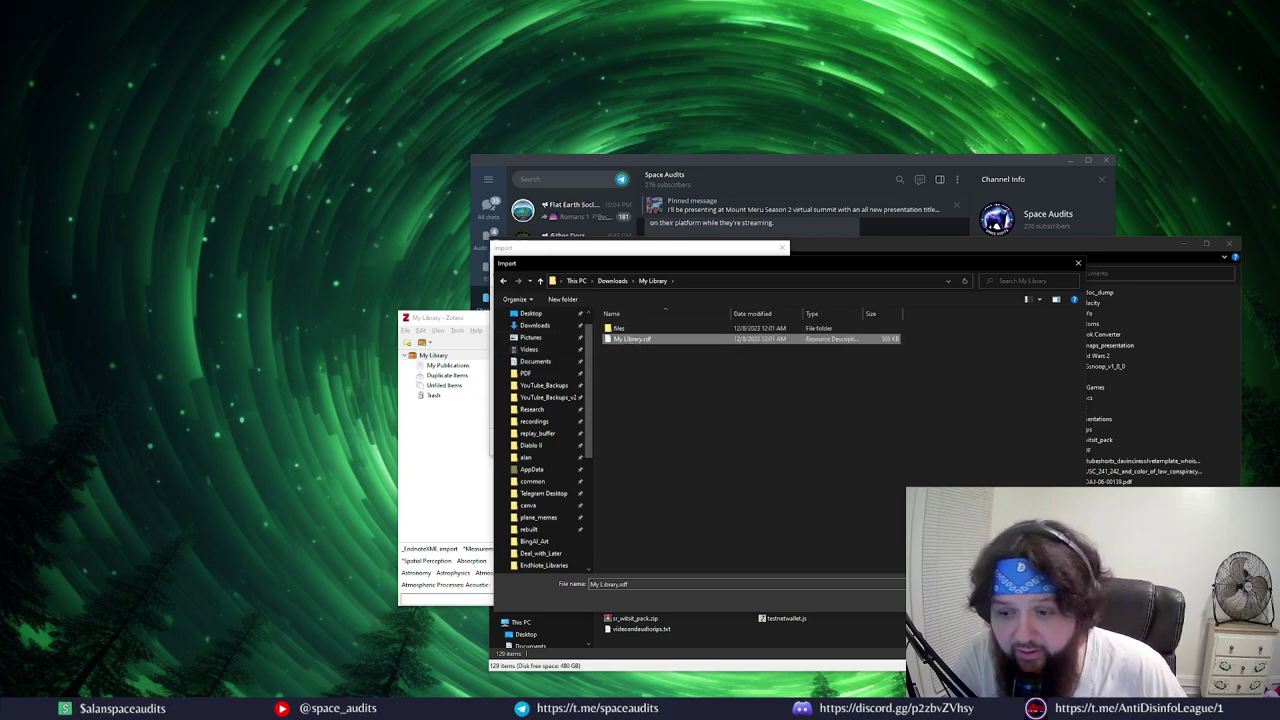
key(Return)
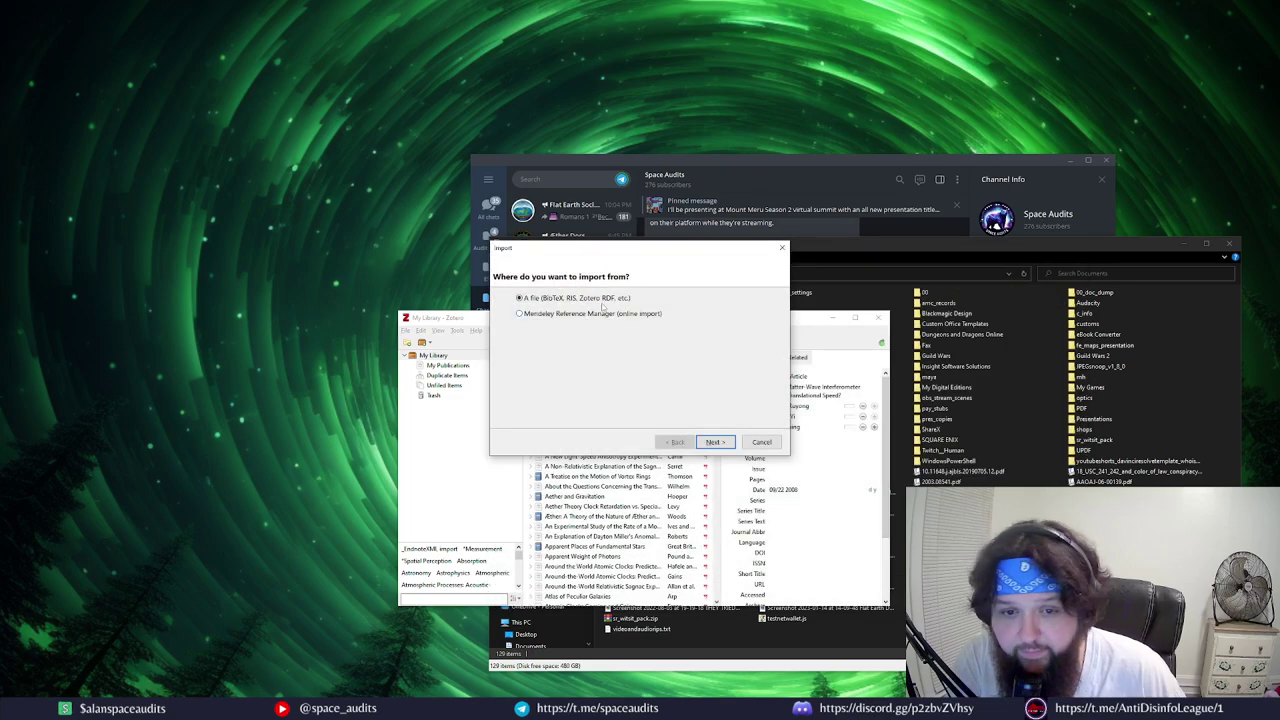
click(761, 442)
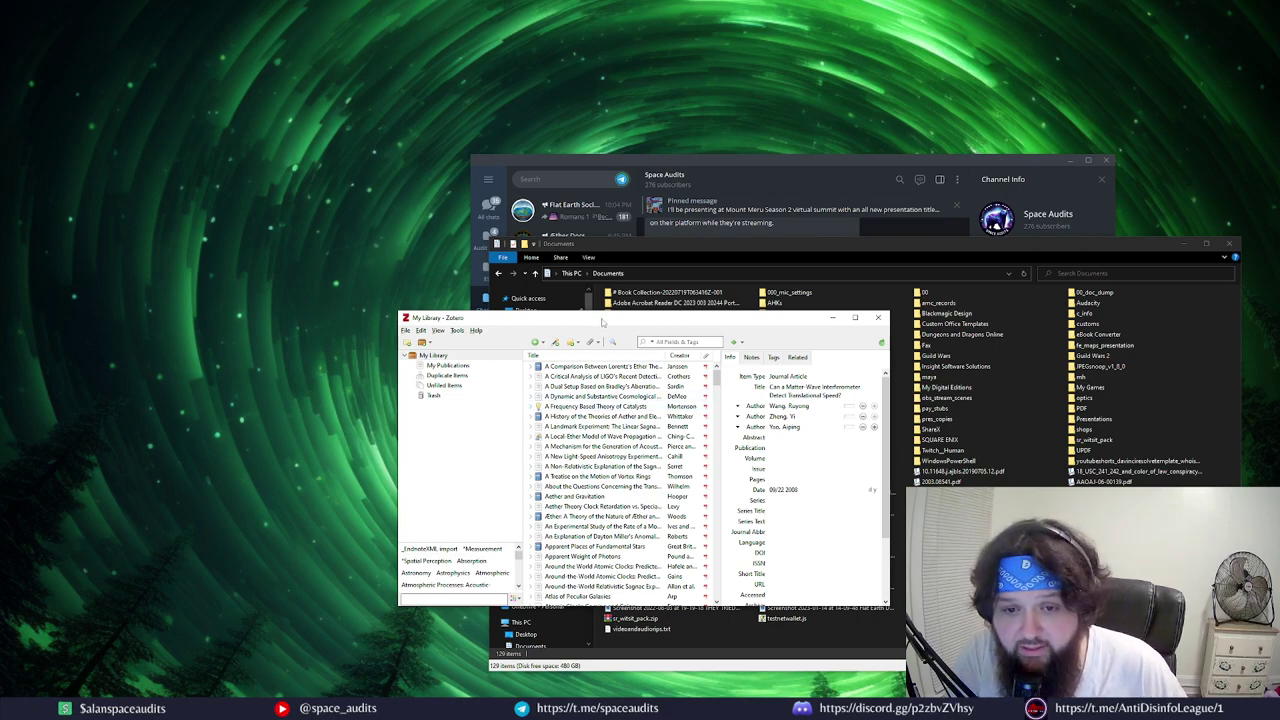
Maximize Zotero, scroll through the imported references, and focus the search box
drag(596, 317, 628, 311)
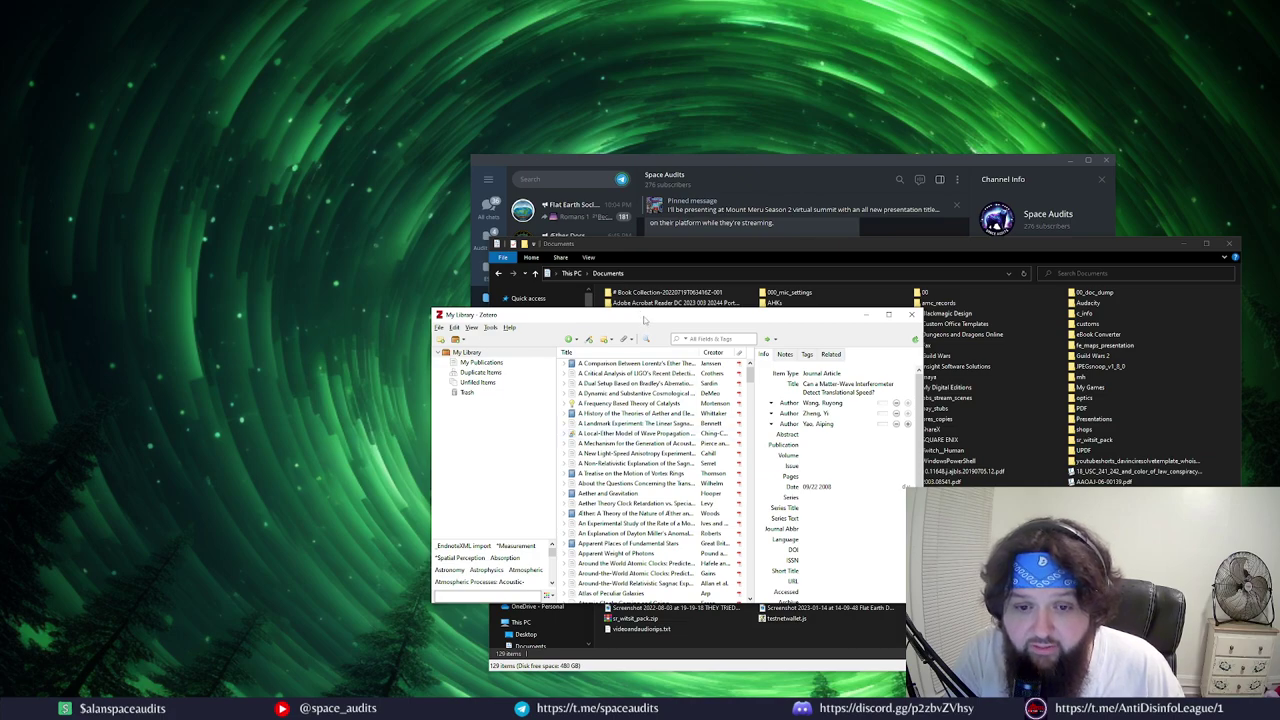
double_click(644, 321)
click(446, 312)
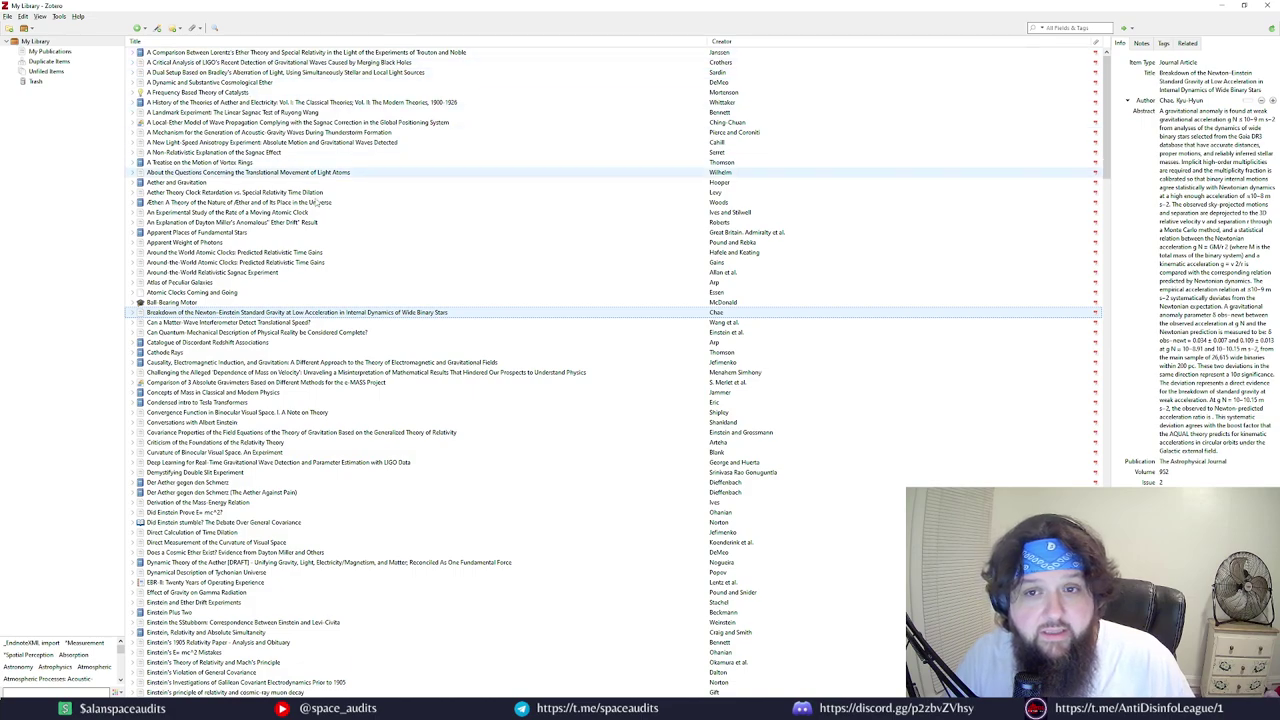
scroll(645, 108, down, 1)
scroll(630, 118, up, 1)
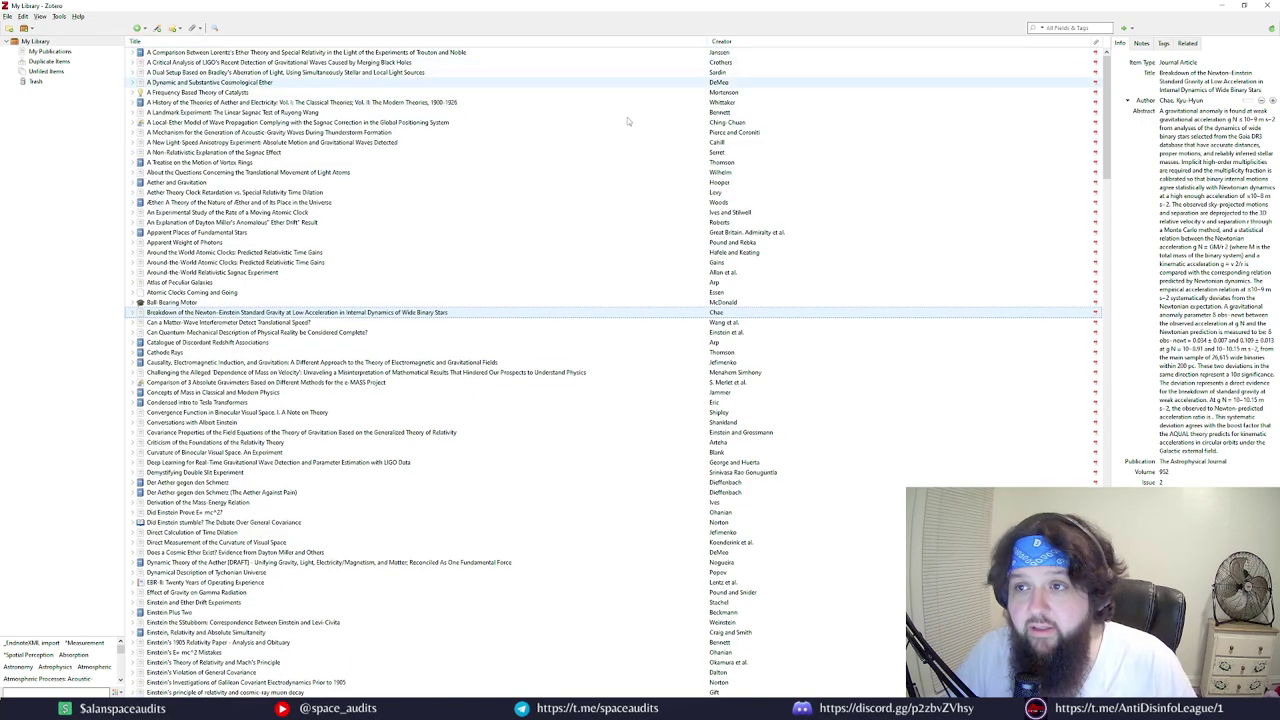
scroll(600, 220, down, 1)
scroll(600, 220, up, 1)
click(1067, 28)
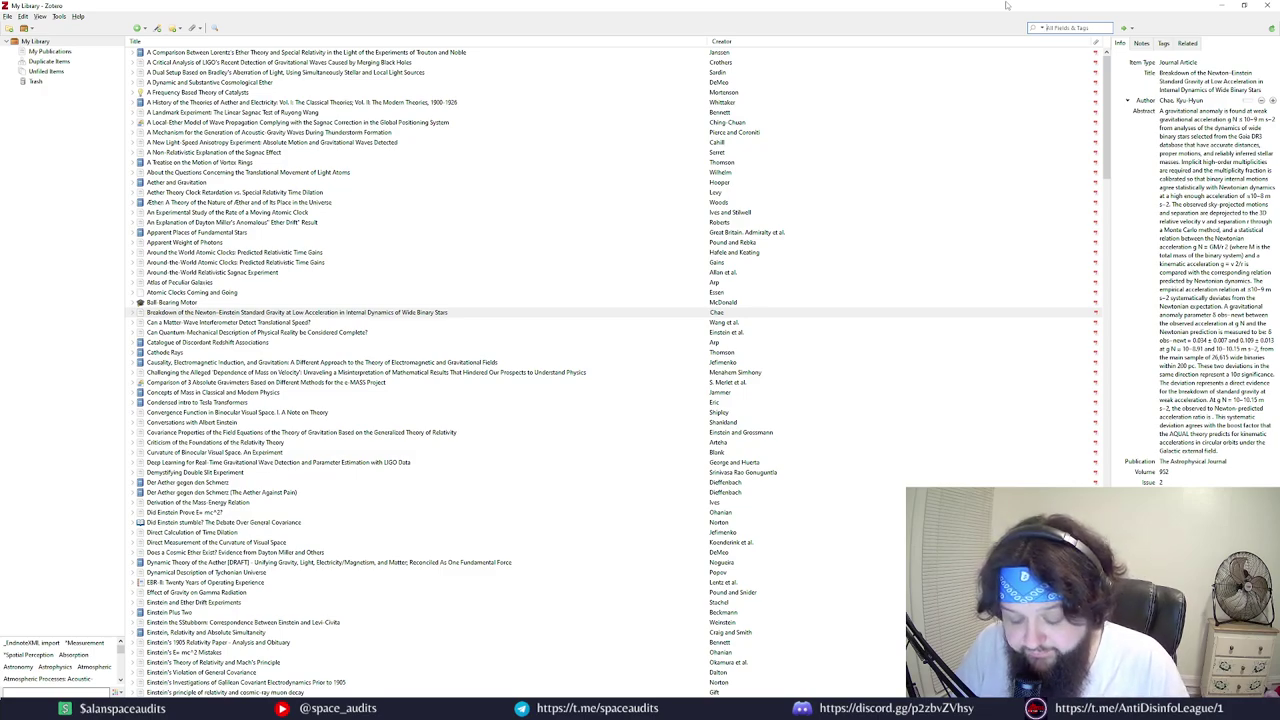
Search for 'gravitational' and select 'A New Light-Speed Anisotropy Experiment'
text(gra)
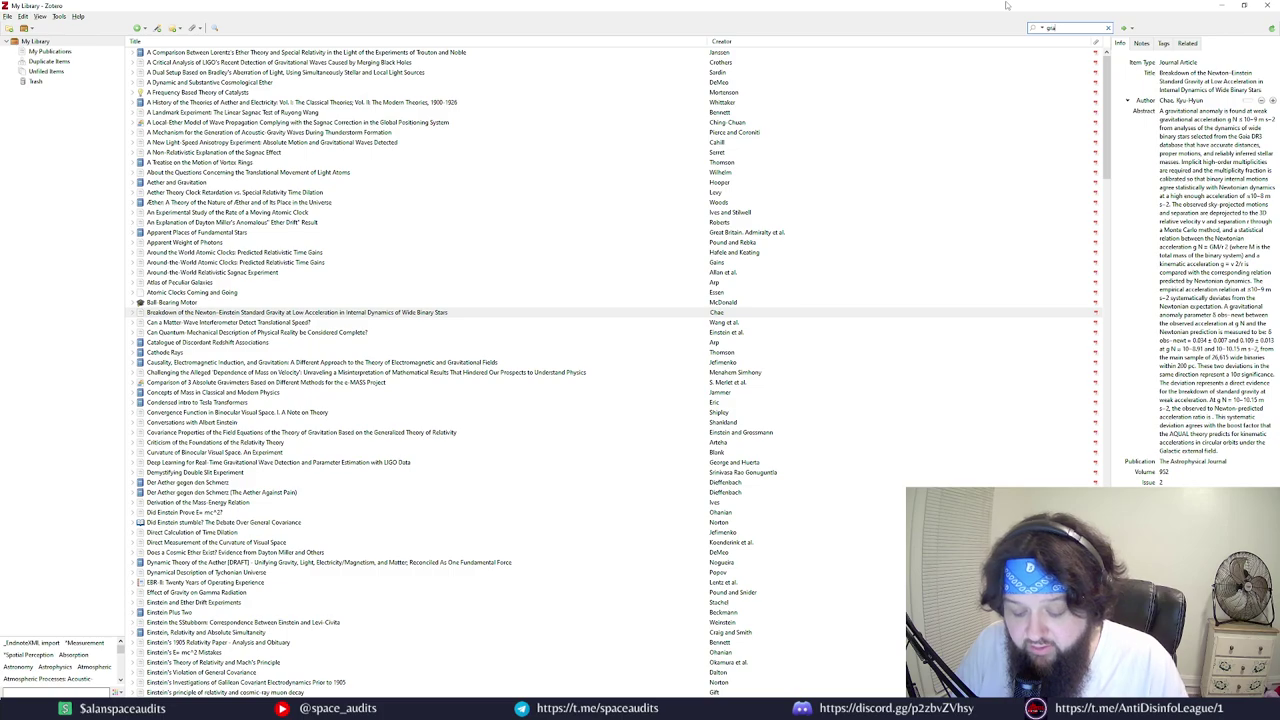
text(vitational)
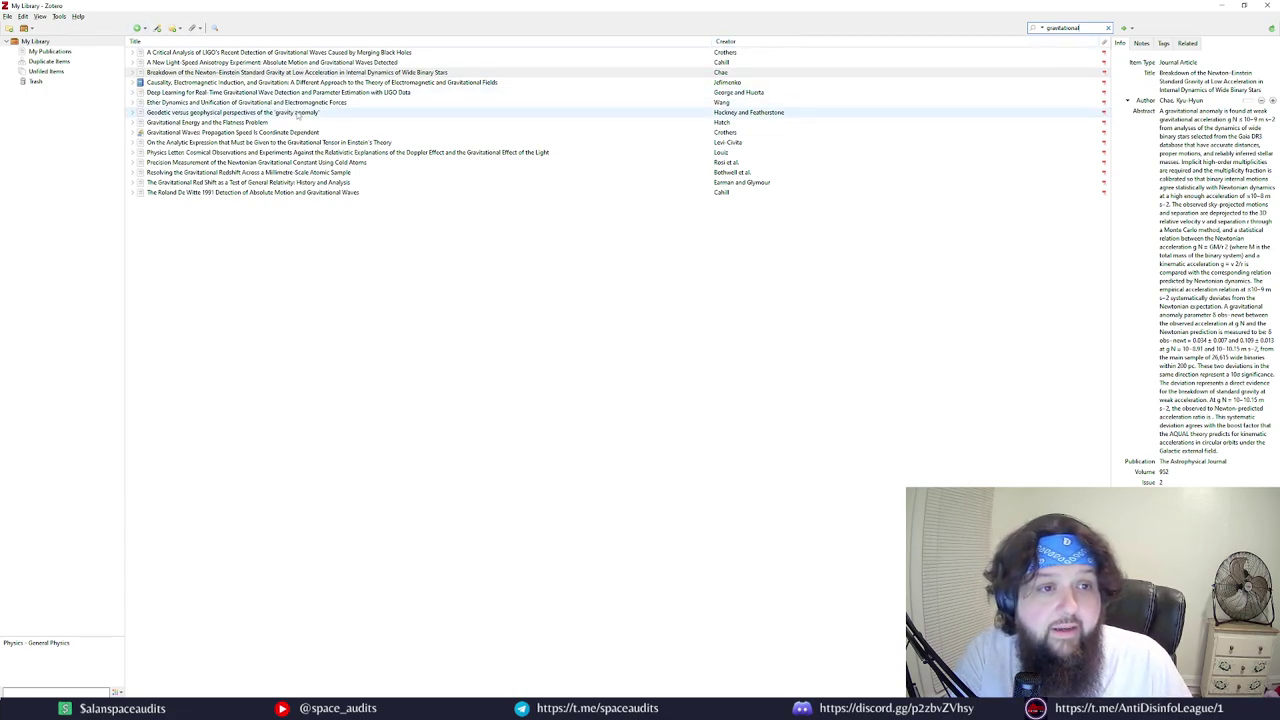
click(8, 16)
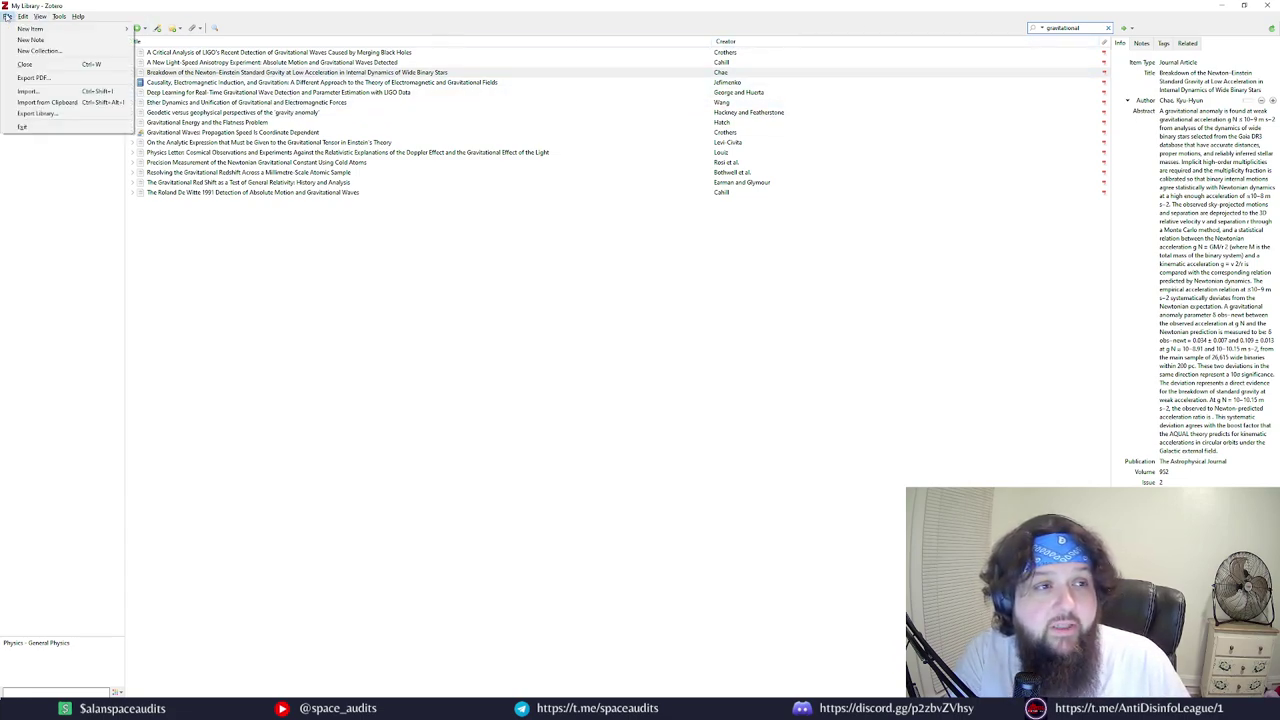
click(300, 62)
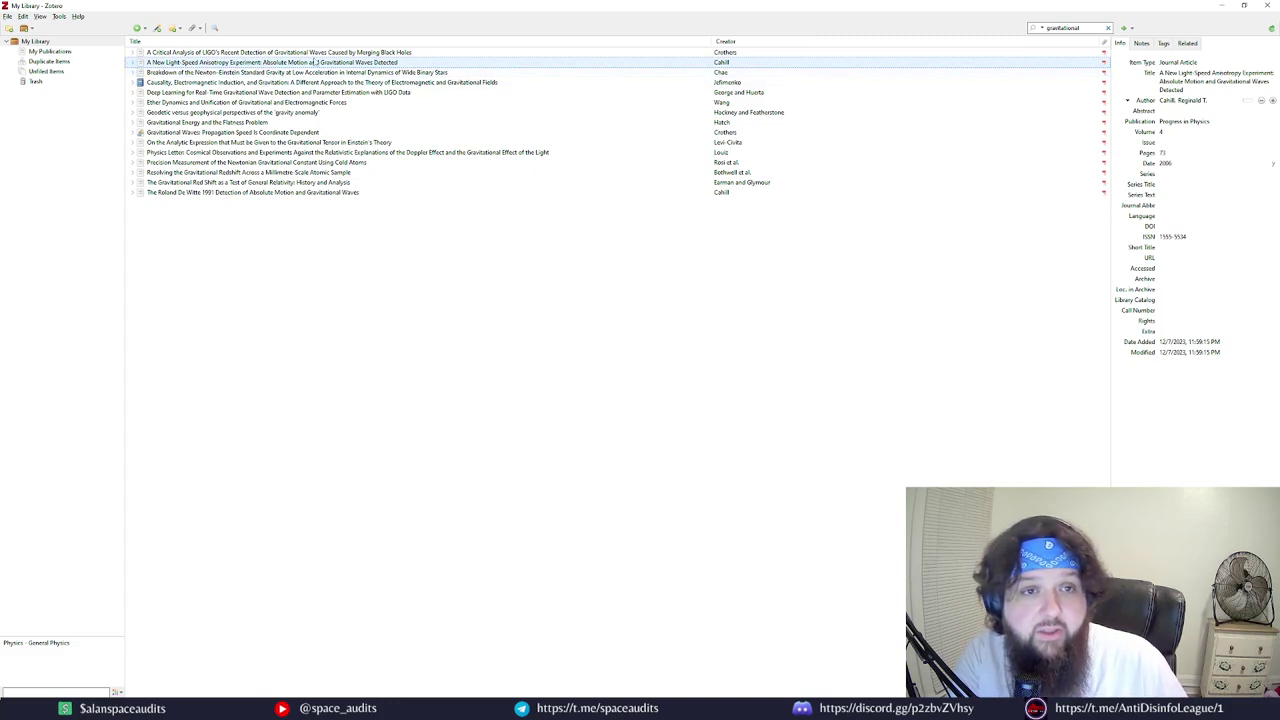
Open the Cahill2006 PDF attachment in Zotero's built-in reader
click(132, 63)
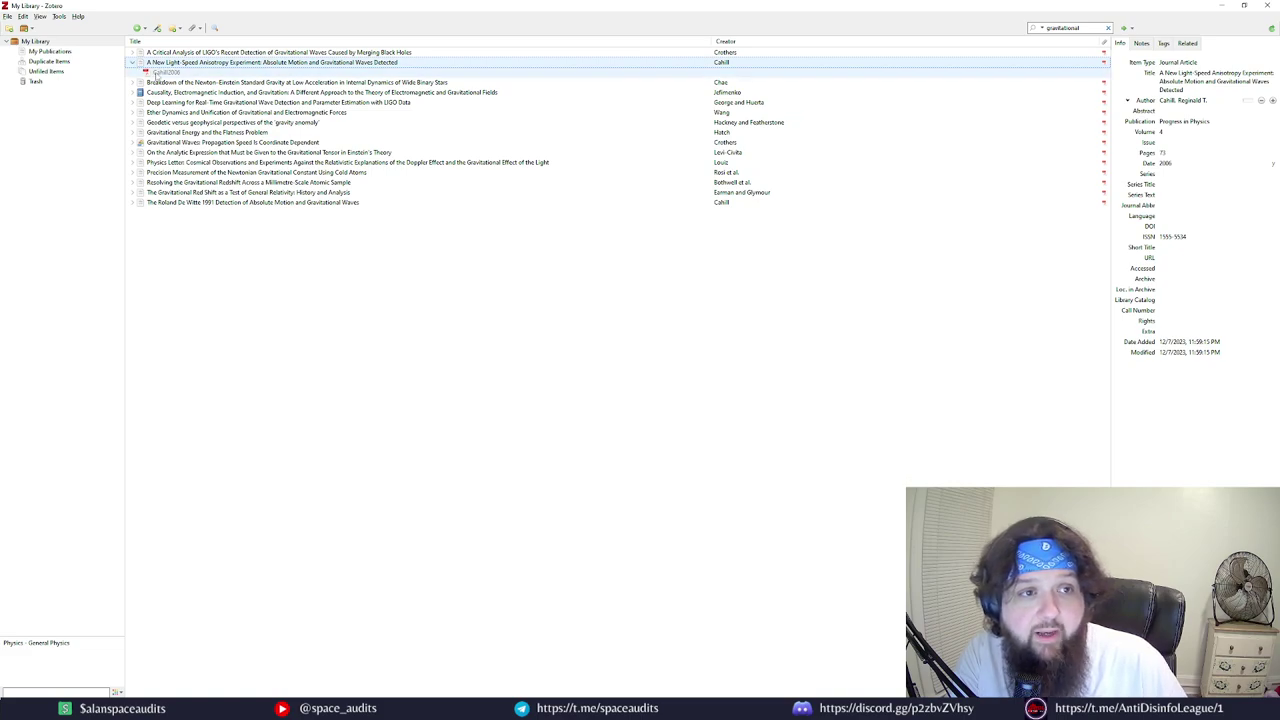
click(157, 73)
right_click(157, 76)
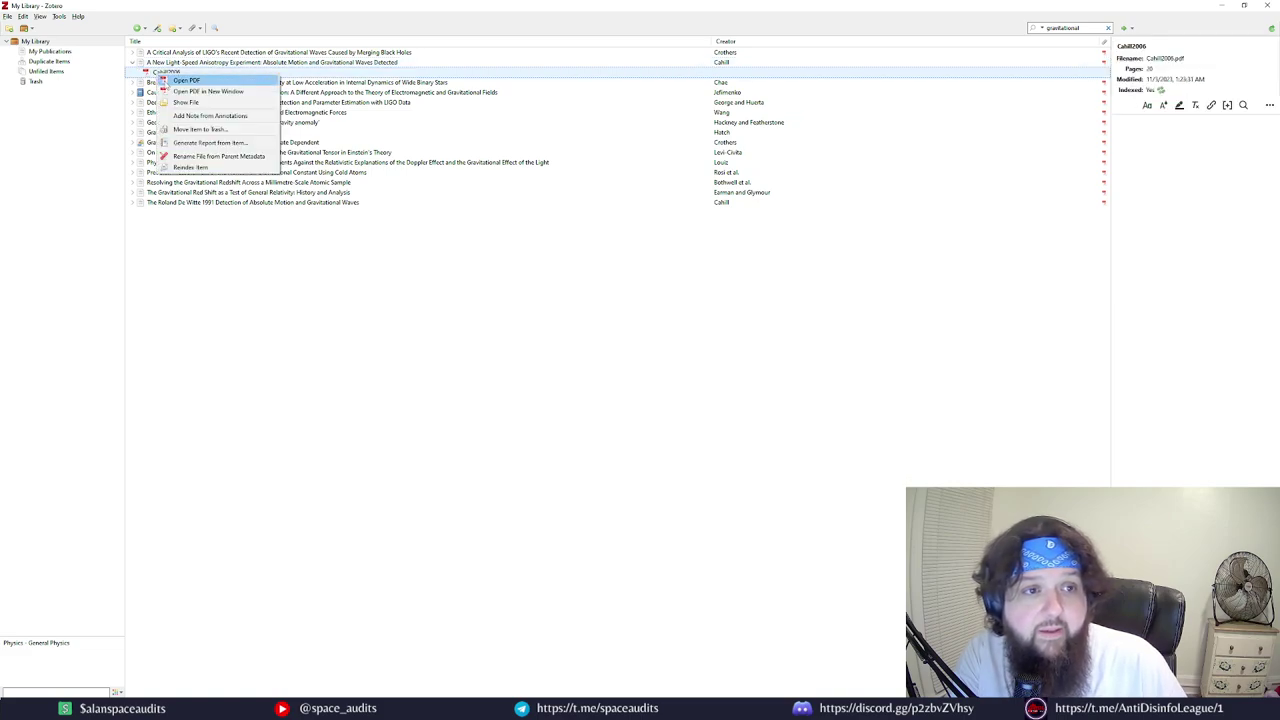
click(176, 81)
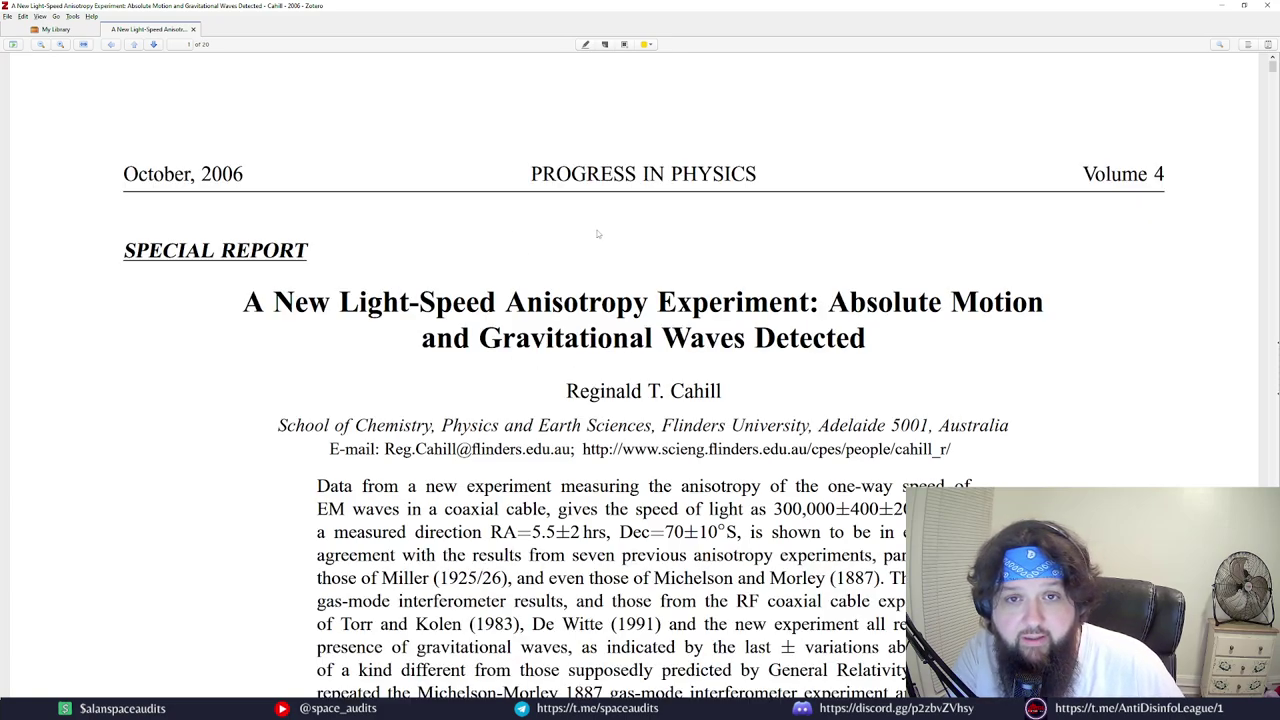
Highlight the measured direction values and the gravitational waves sentence in the abstract
scroll(598, 233, down, 2)
scroll(593, 232, down, 5)
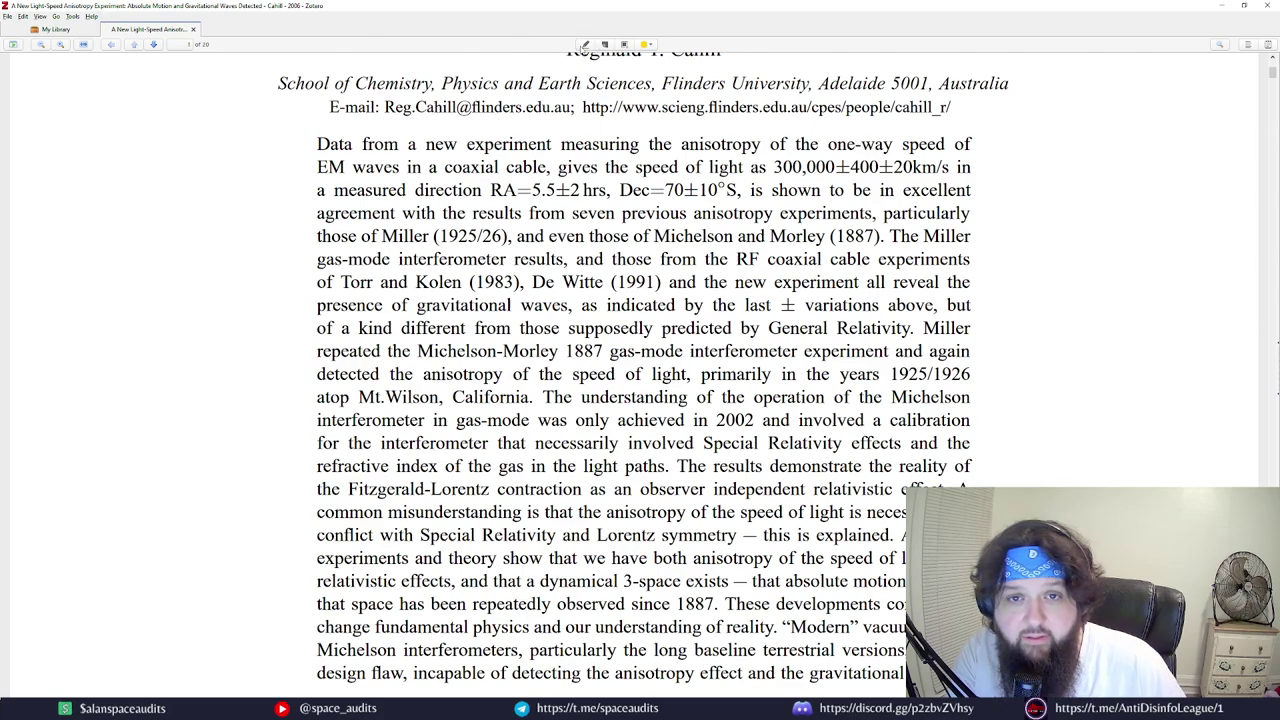
click(585, 44)
drag(504, 190, 624, 190)
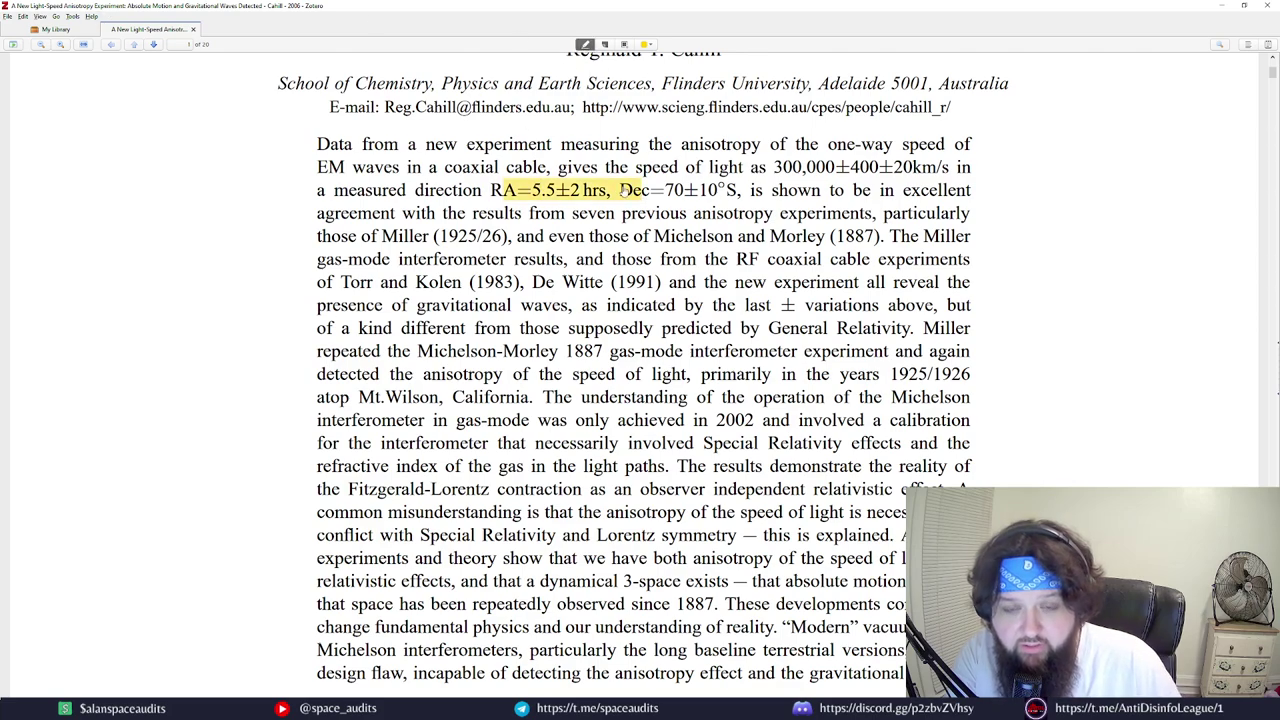
drag(669, 282, 727, 328)
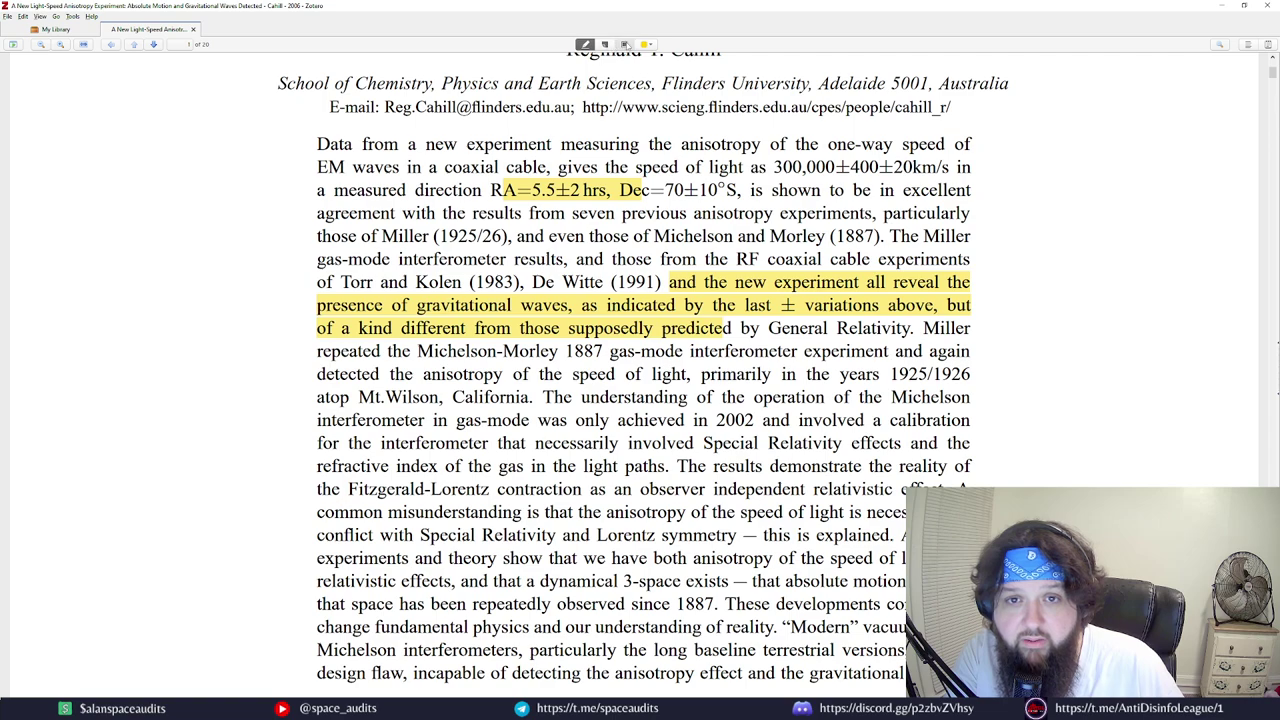
Box the earlier anisotropy experiments passage and add a sticky note near the abstract
click(624, 44)
drag(588, 212, 682, 270)
click(647, 46)
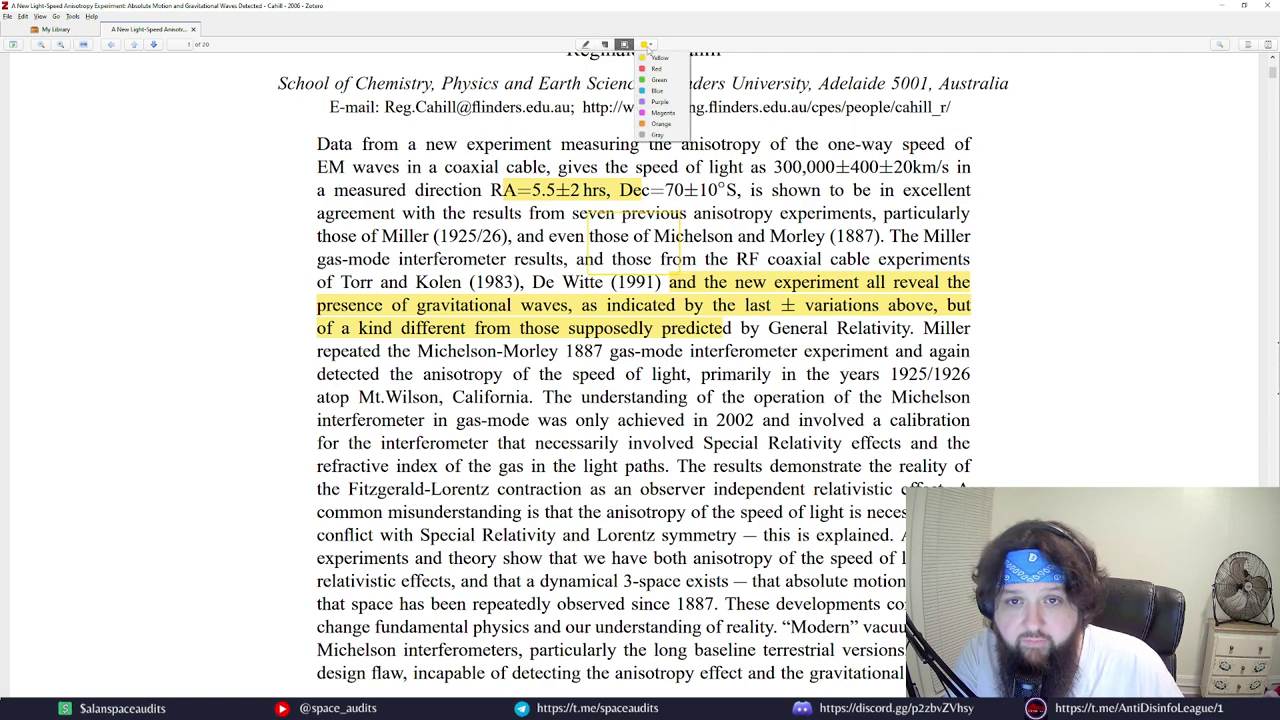
click(605, 45)
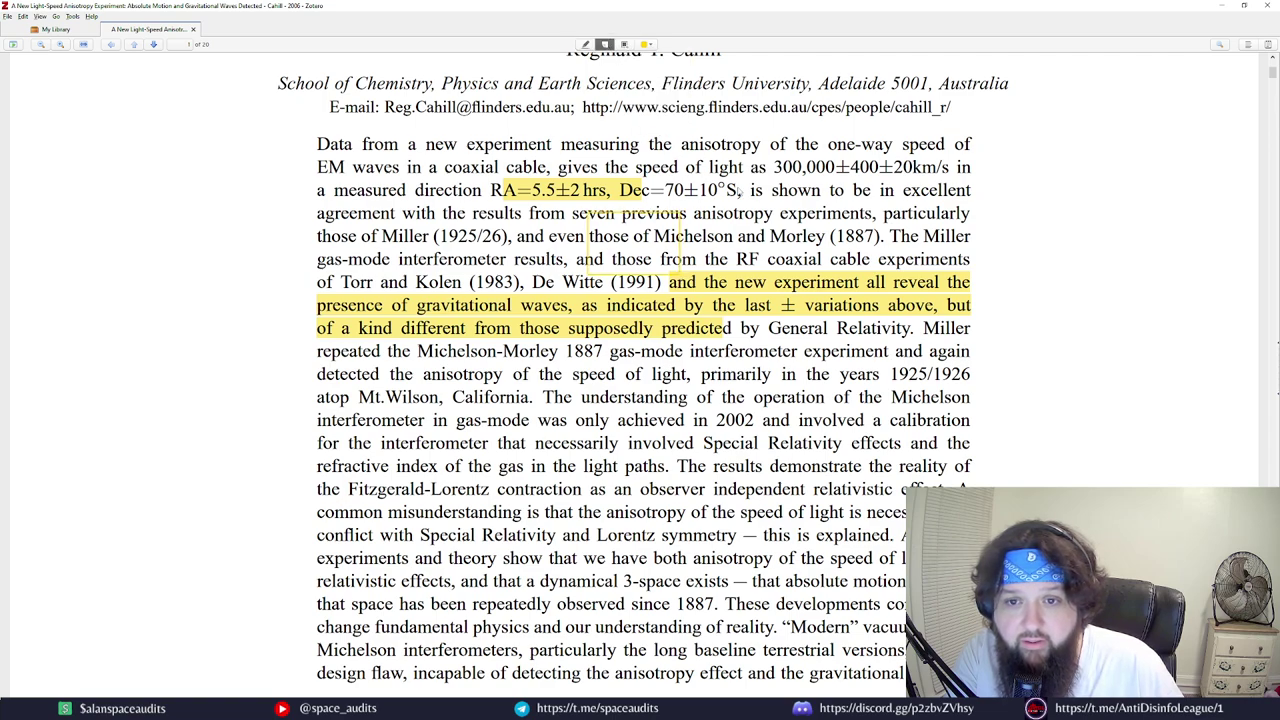
click(694, 157)
click(531, 240)
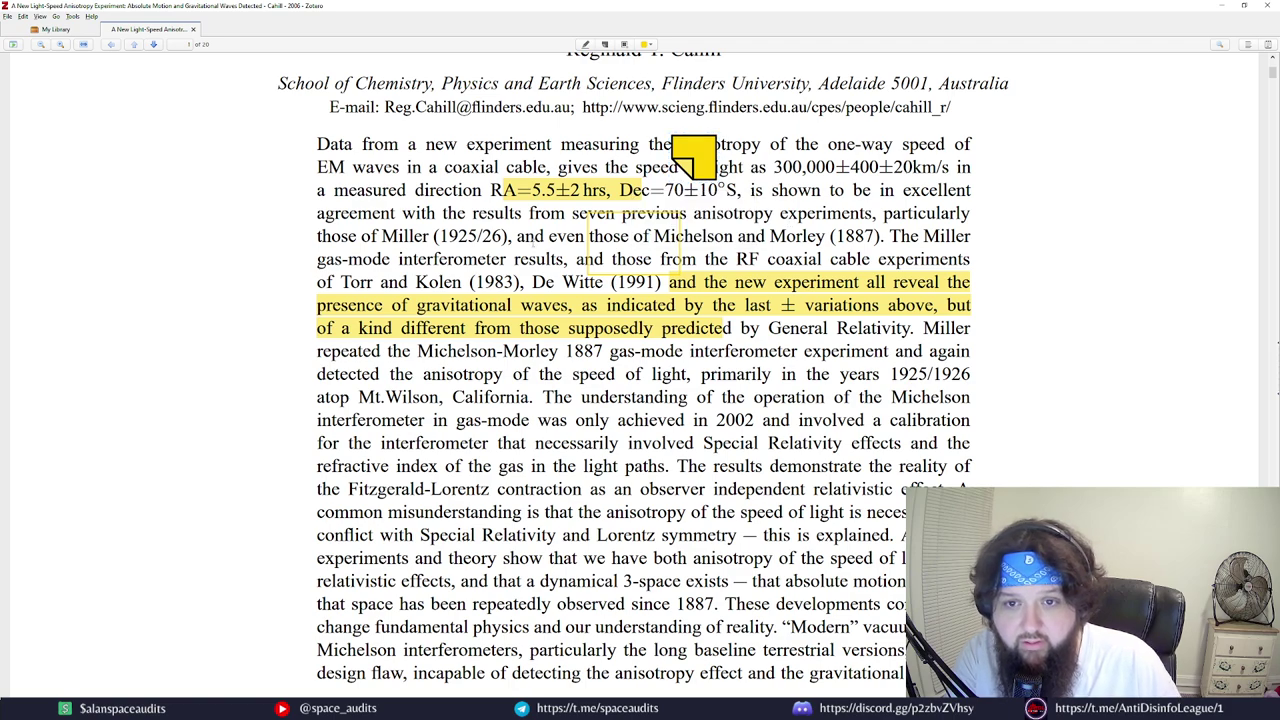
click(194, 30)
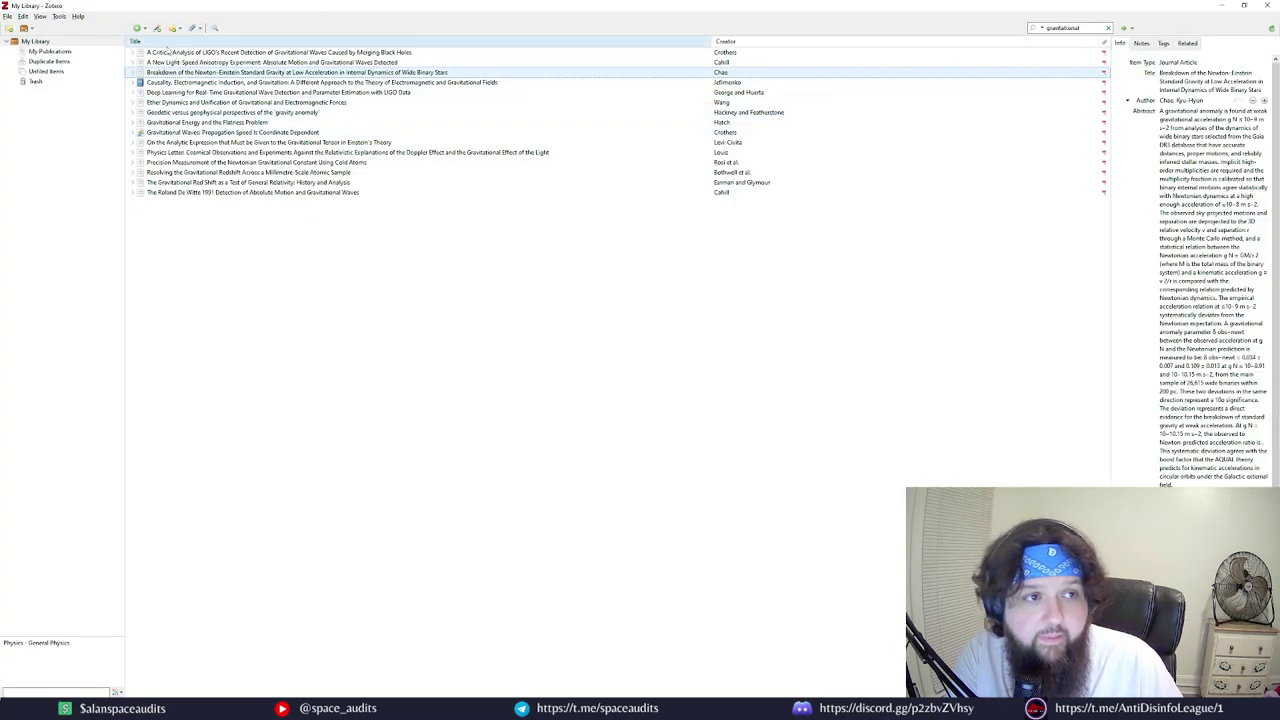
click(7, 16)
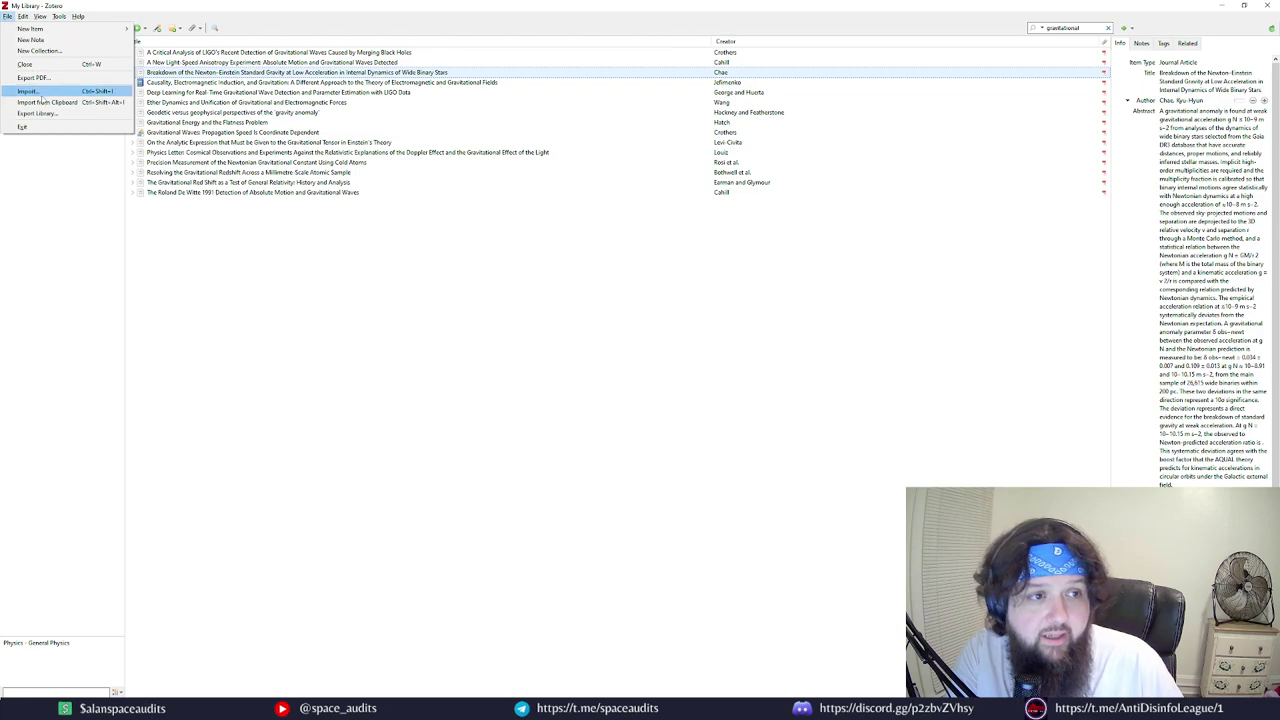
mouse_move(22, 16)
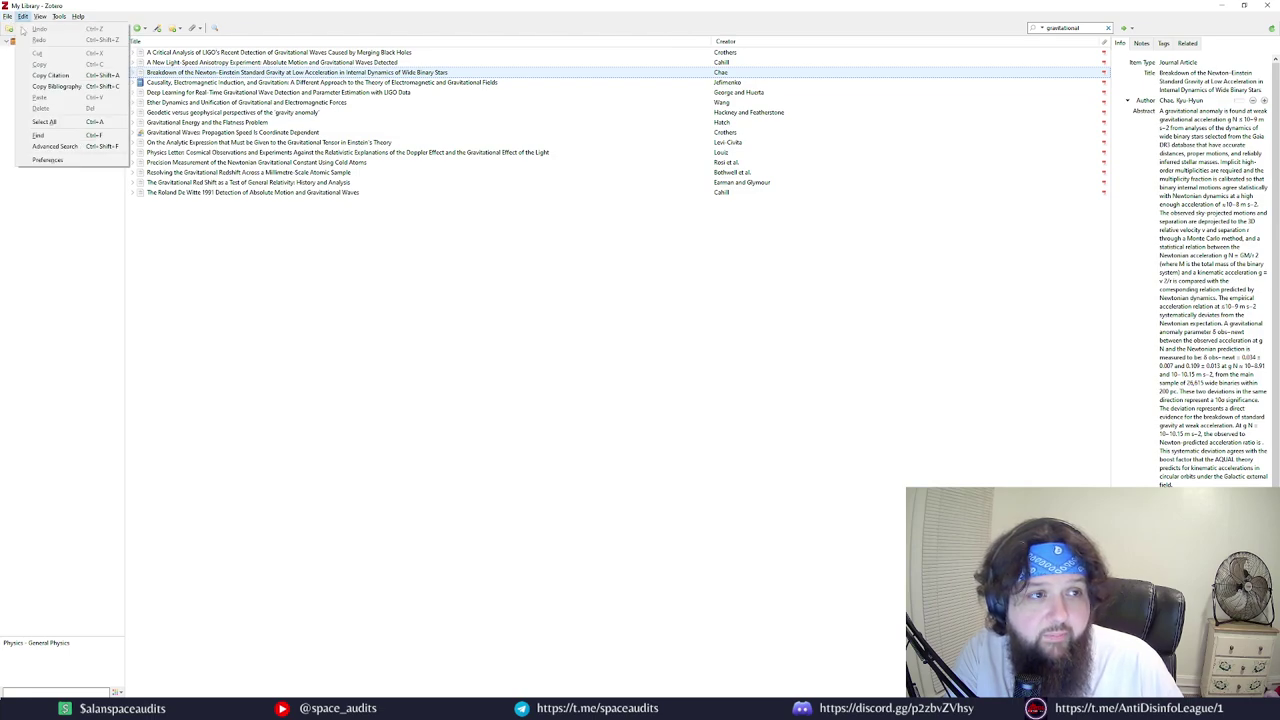
click(45, 160)
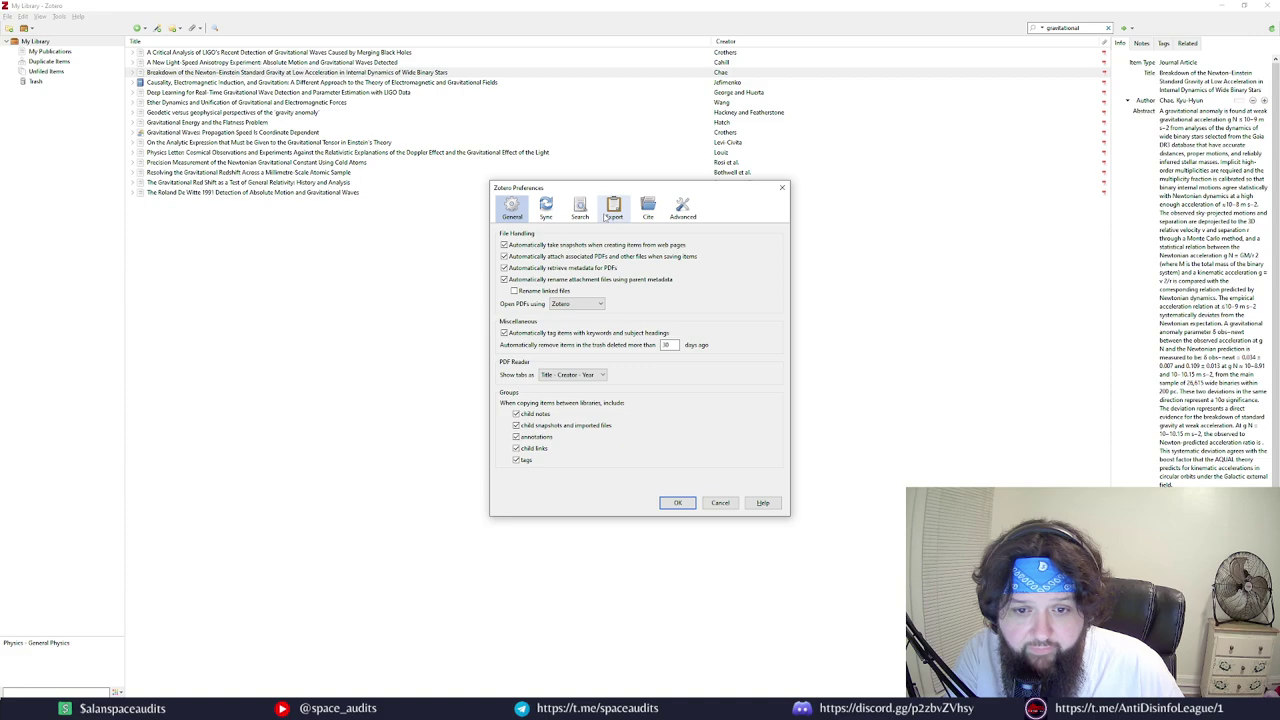
click(557, 376)
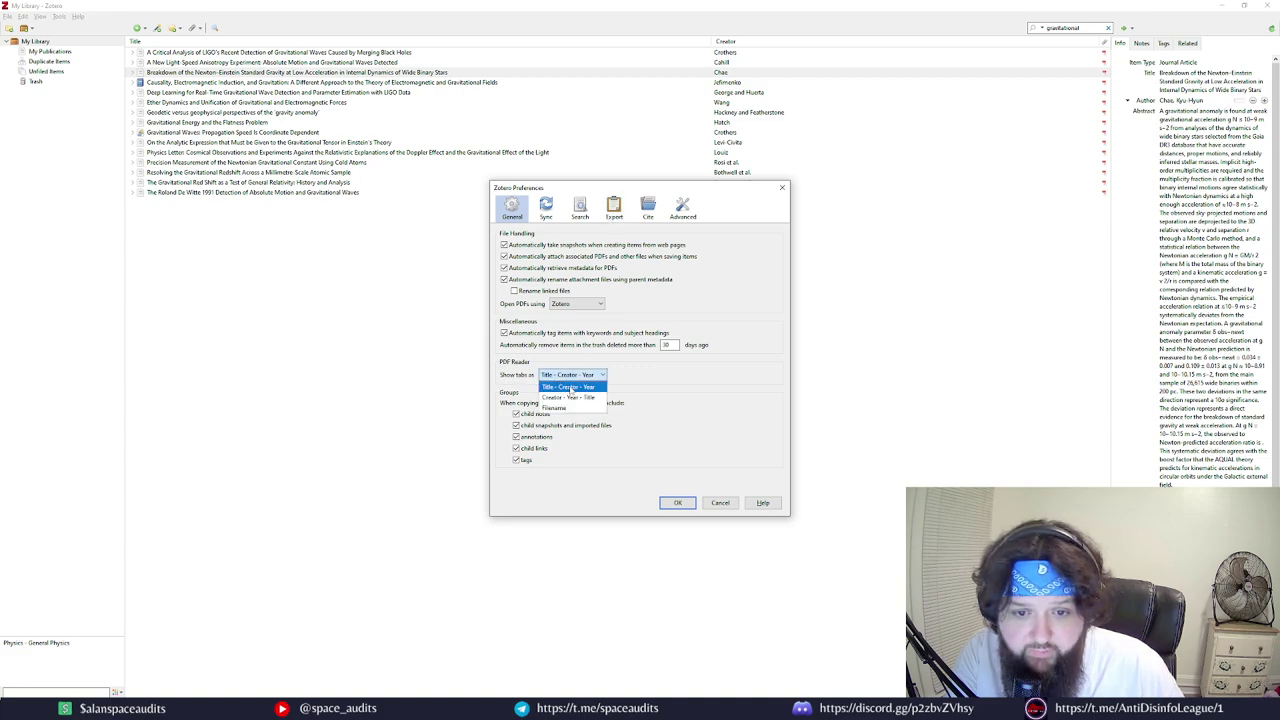
click(570, 387)
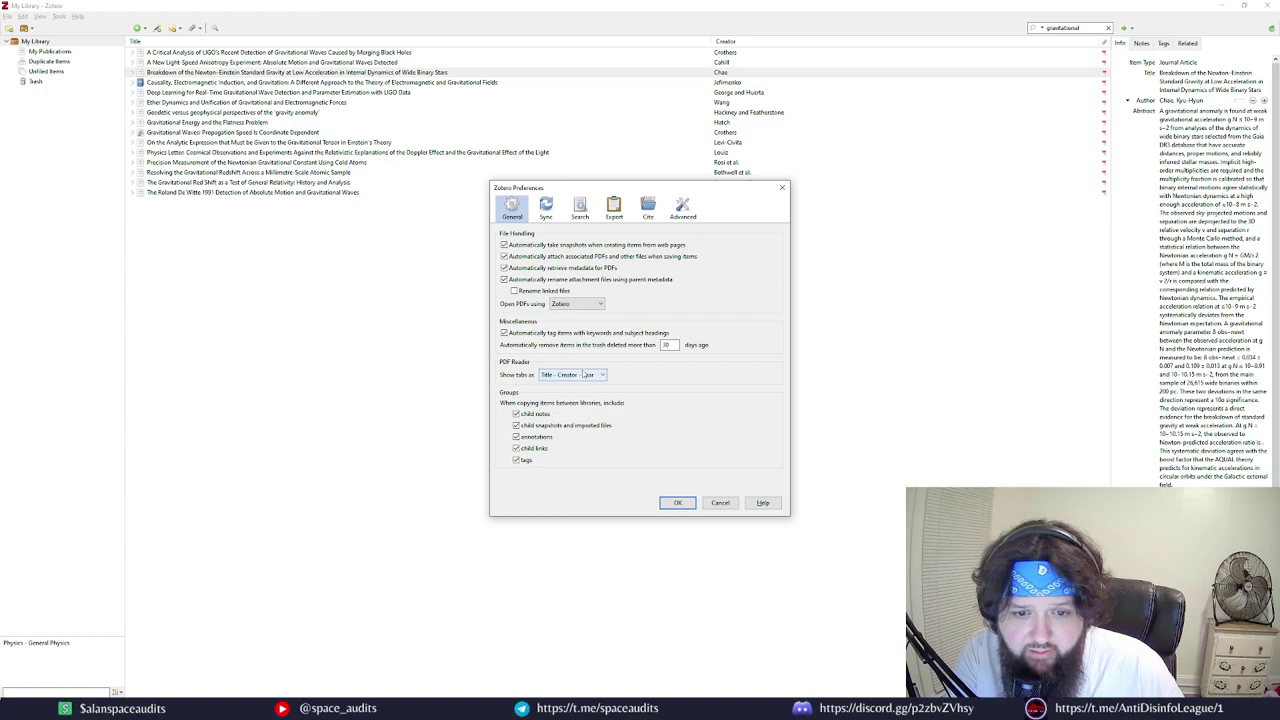
click(546, 207)
click(580, 207)
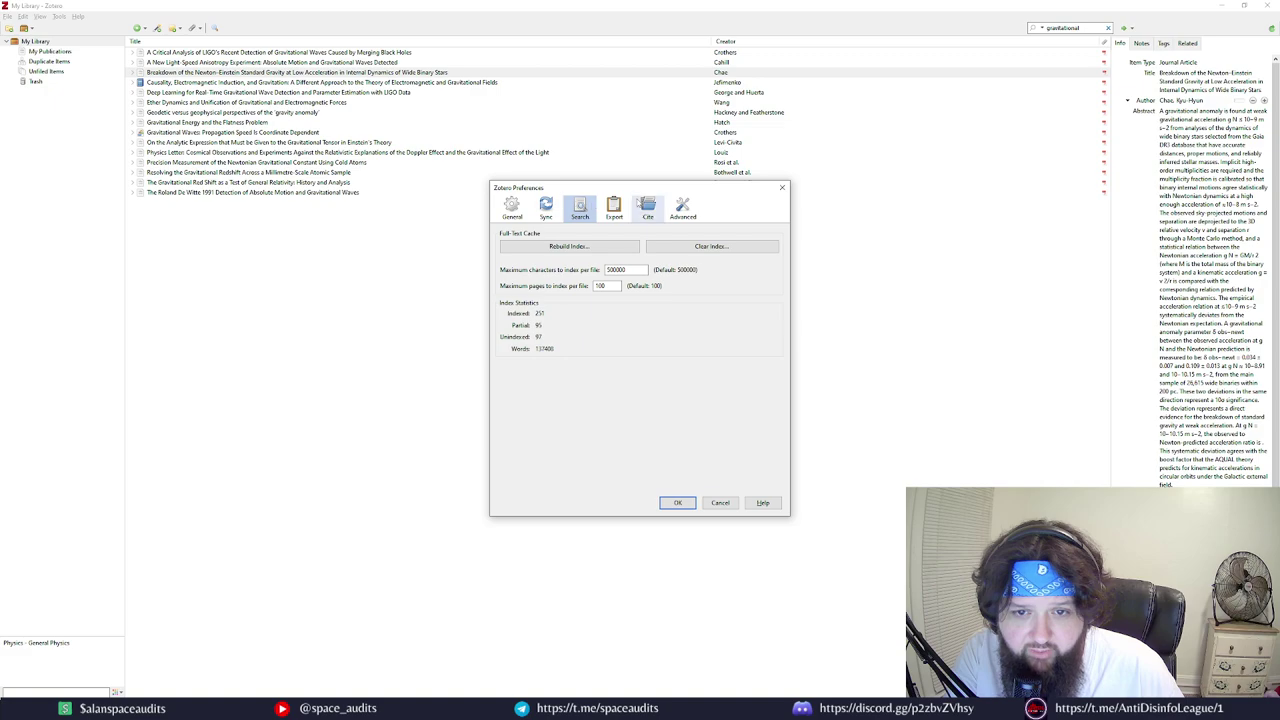
click(648, 207)
click(546, 207)
click(507, 207)
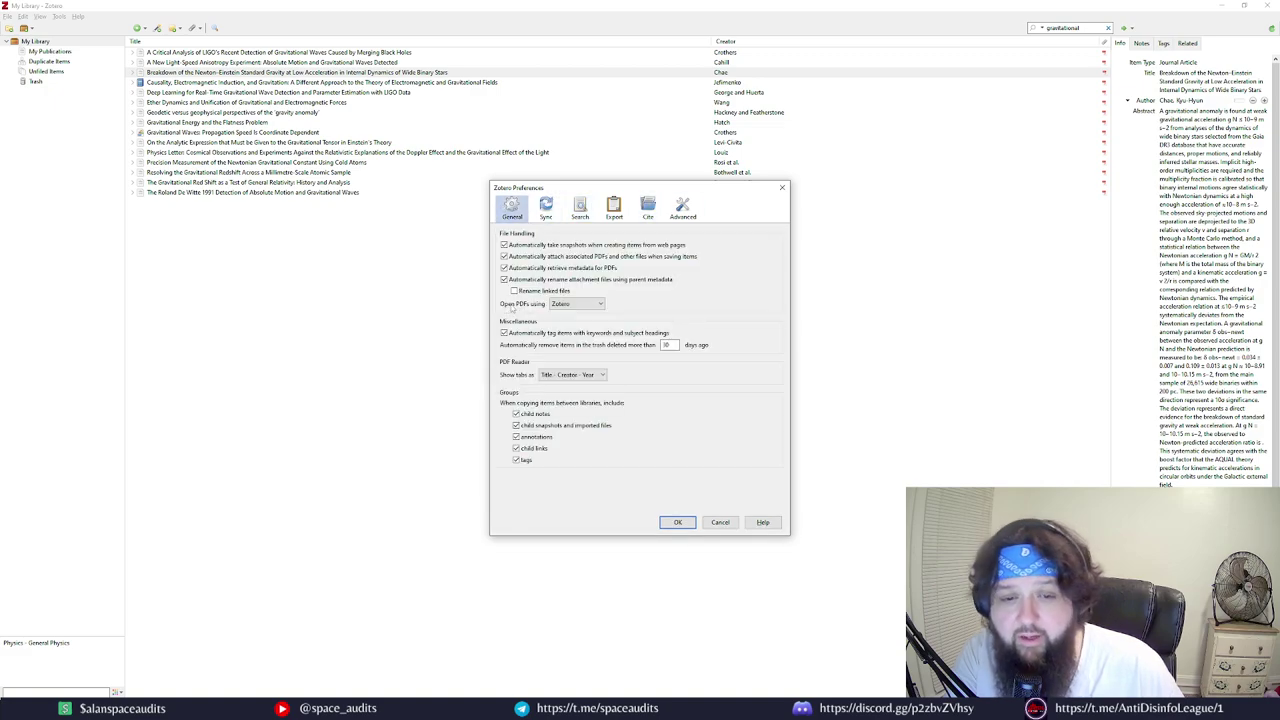
click(575, 303)
click(575, 336)
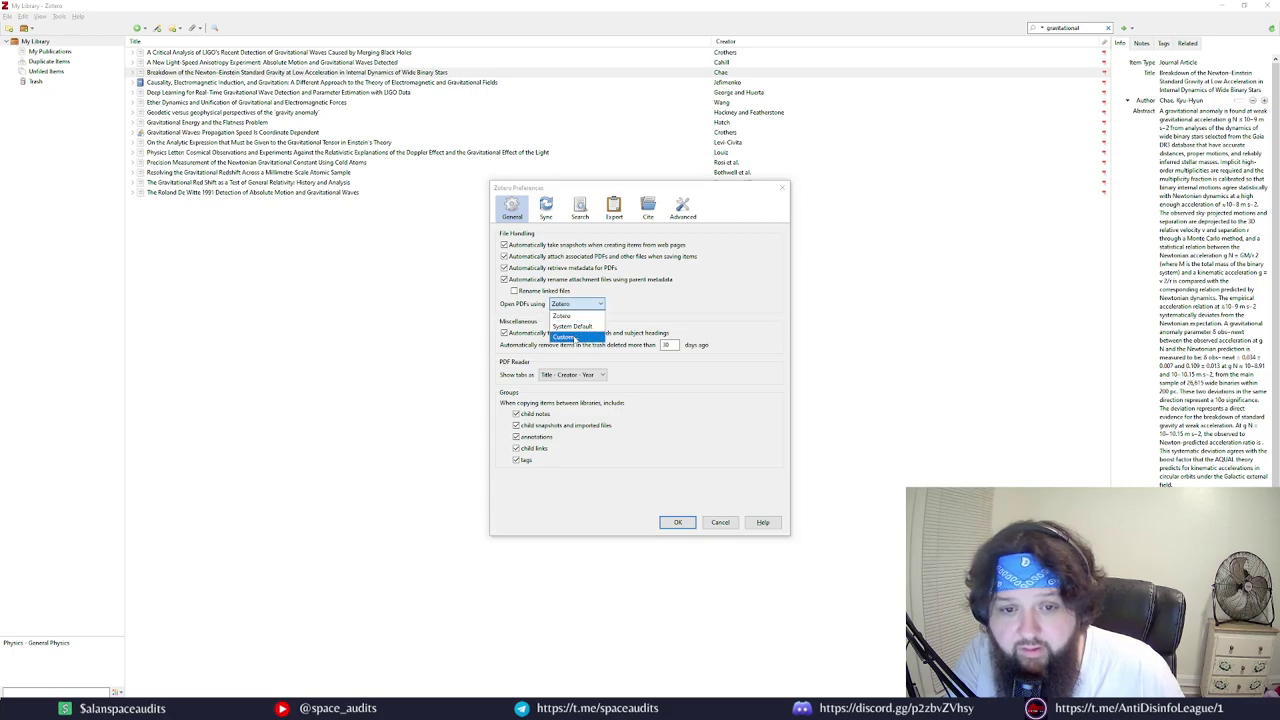
scroll(558, 366, up, 3)
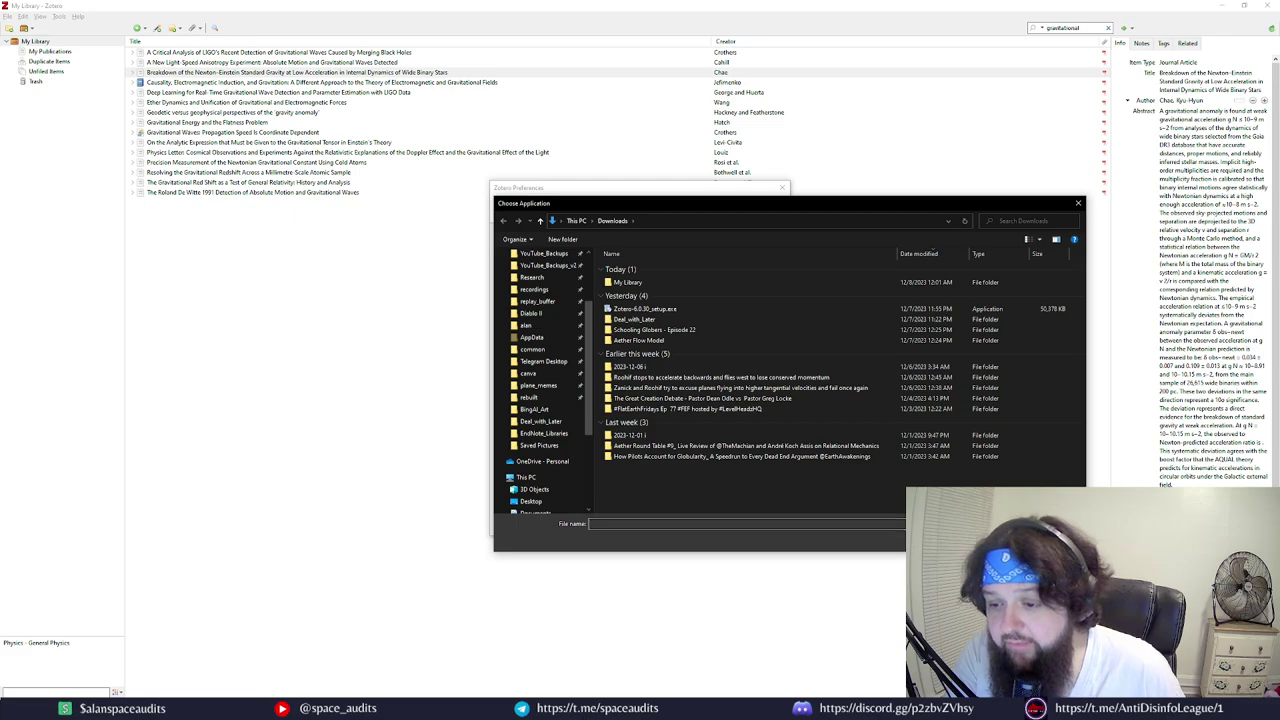
key(Escape)
click(575, 303)
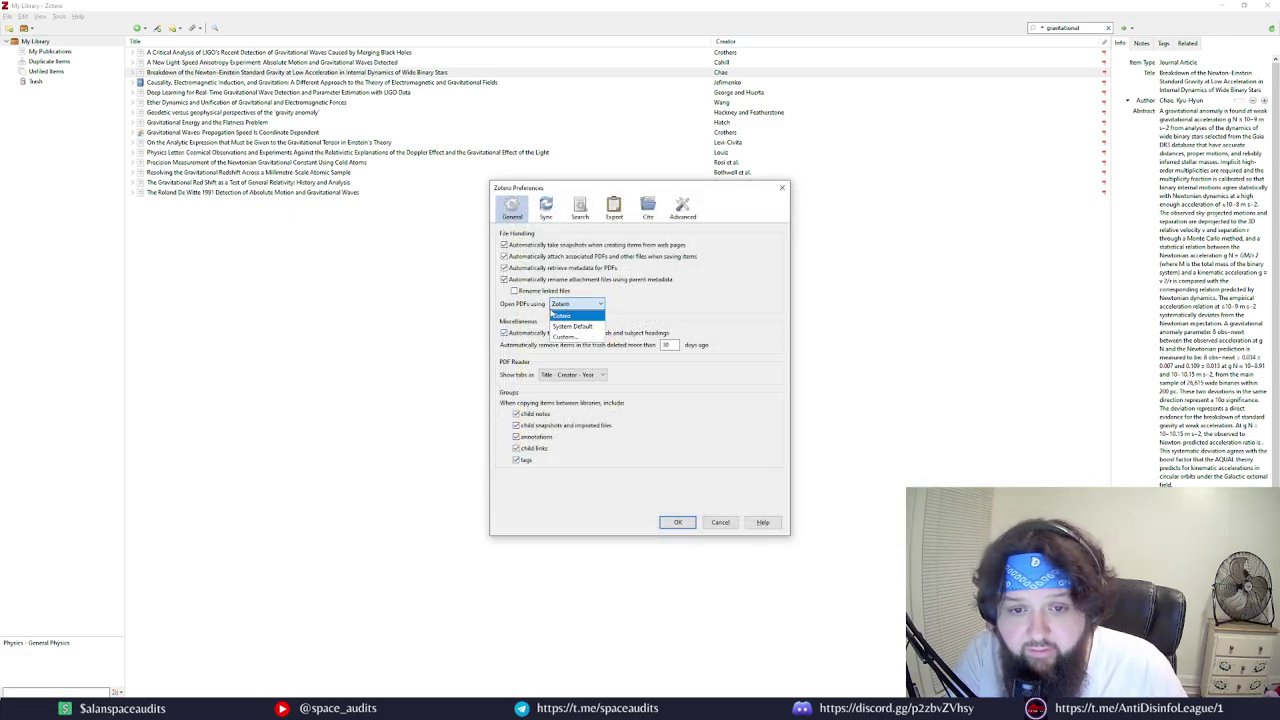
click(720, 522)
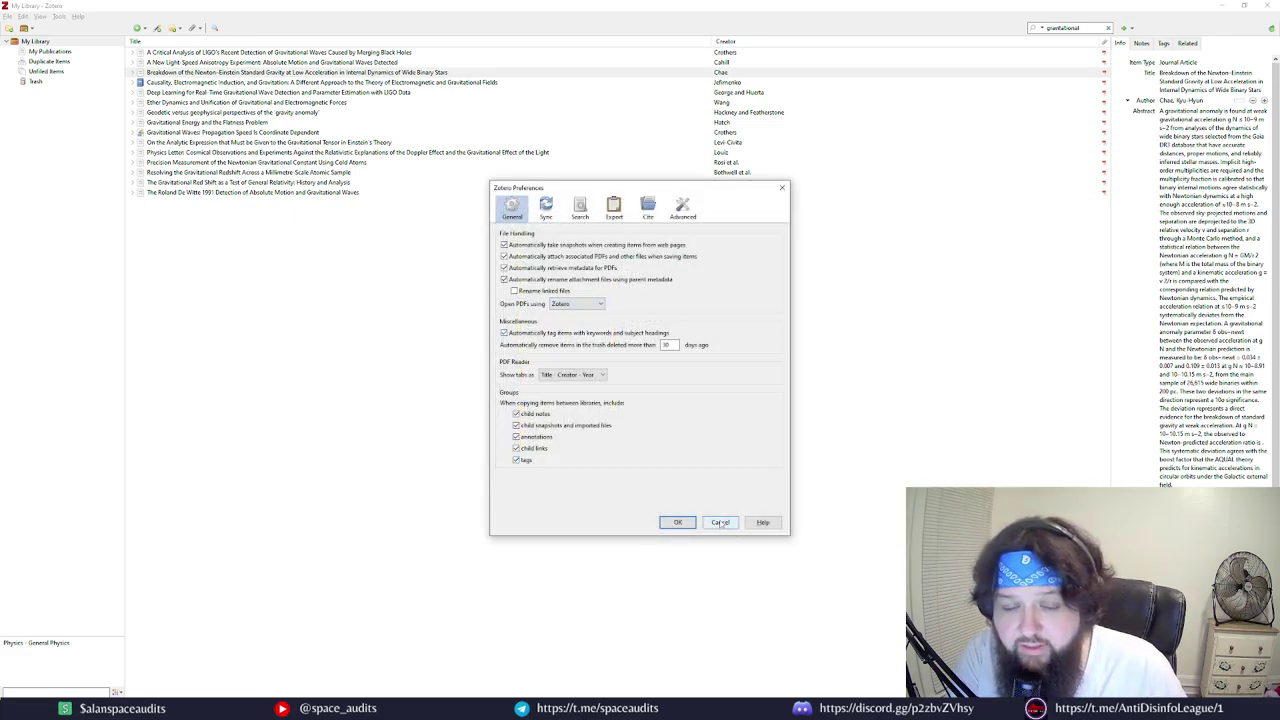
click(720, 522)
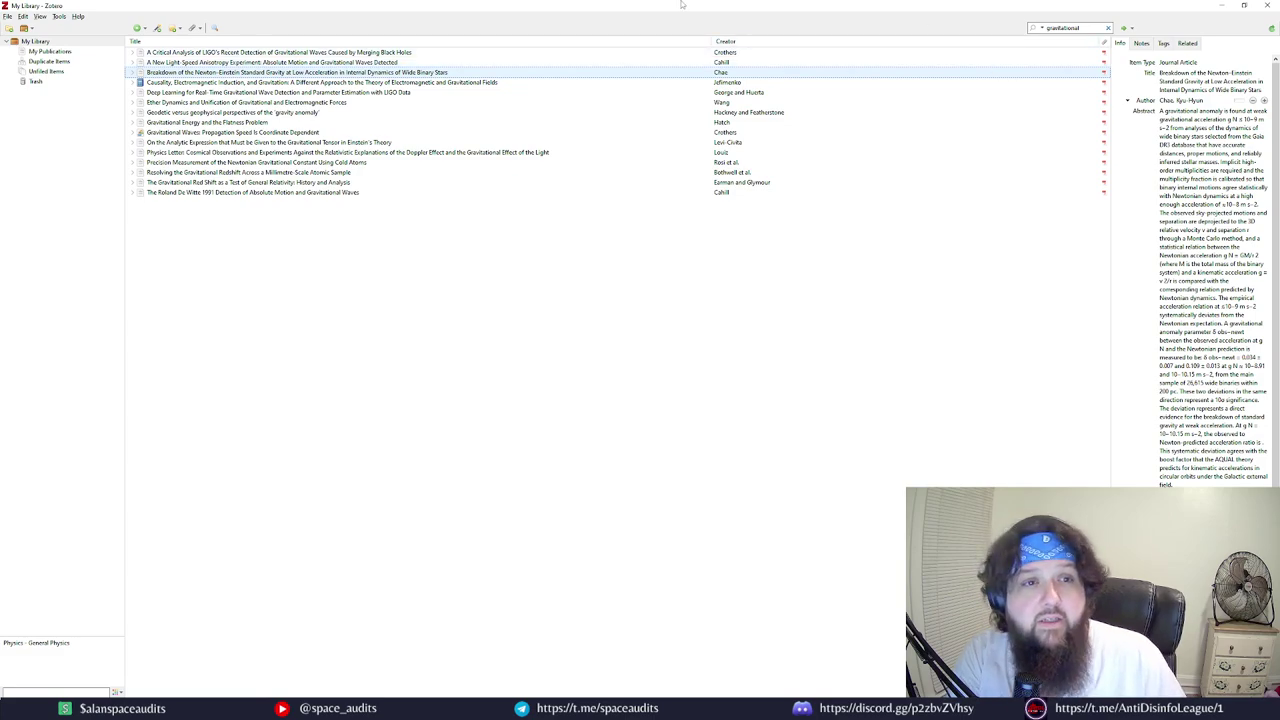
Click into the item's abstract, then bring EndNote 21's Celestial Navigation library in front
click(1210, 290)
key(Escape)
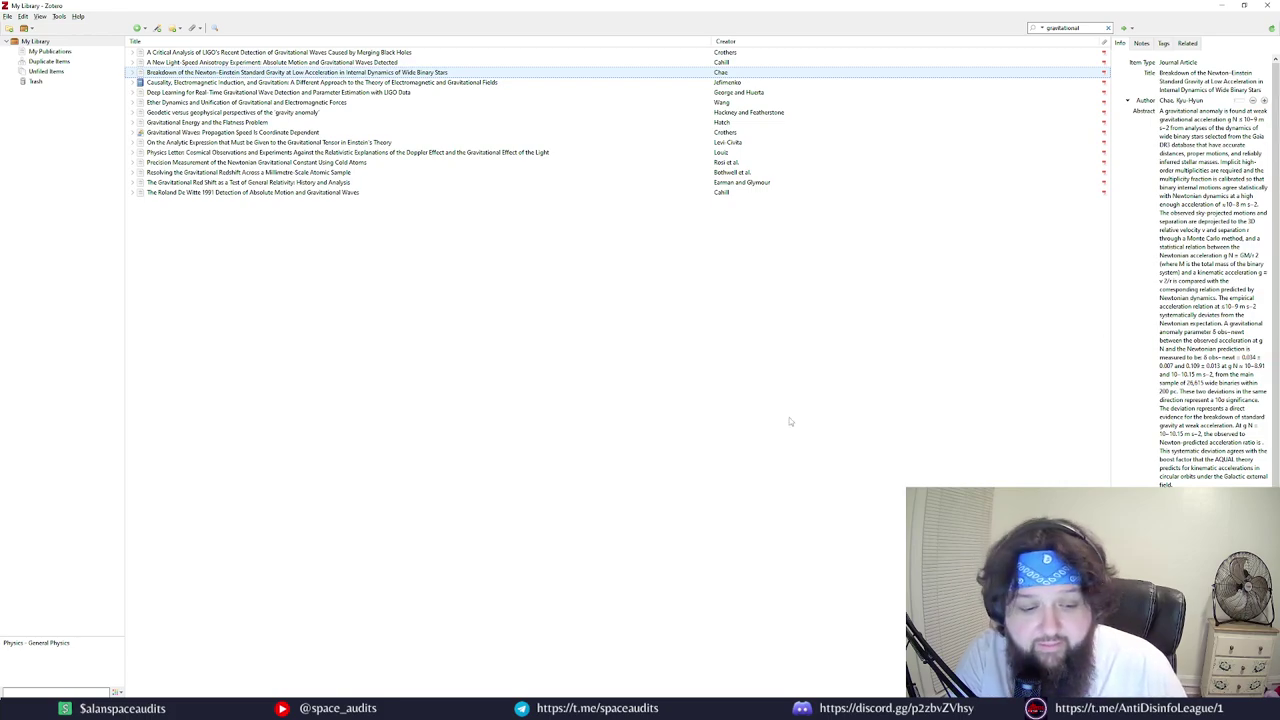
click(220, 650)
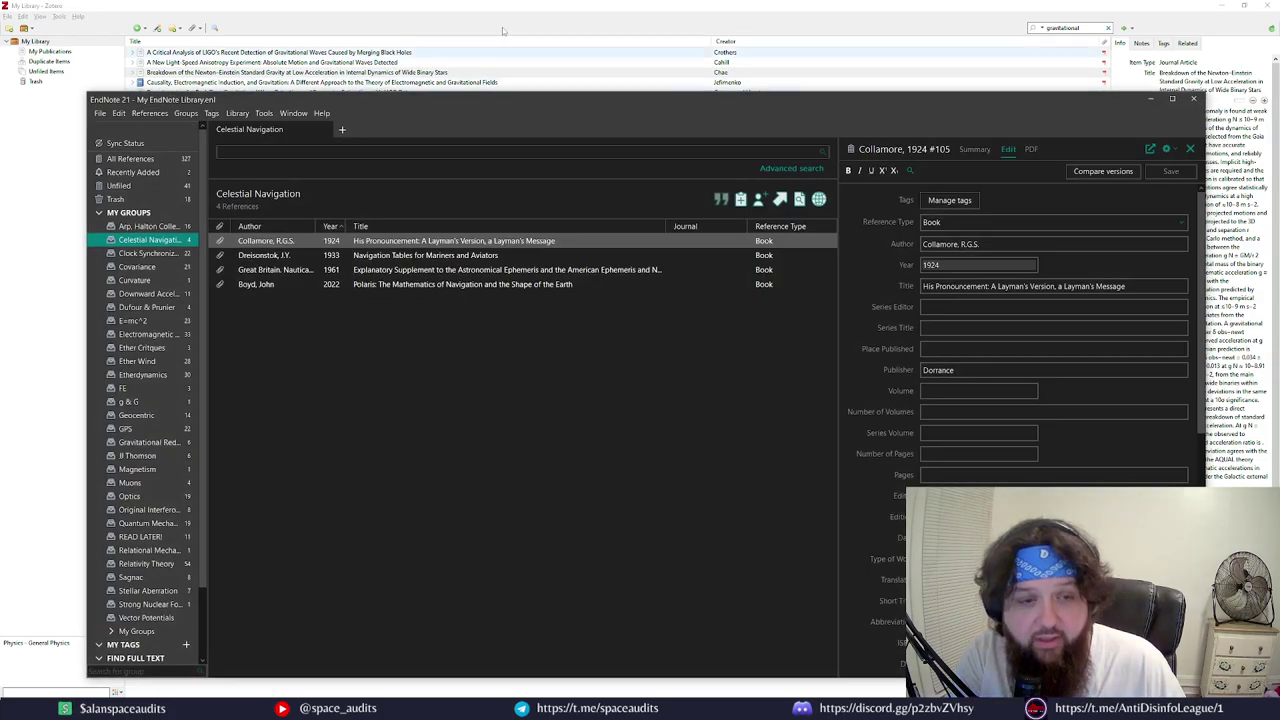
click(284, 4)
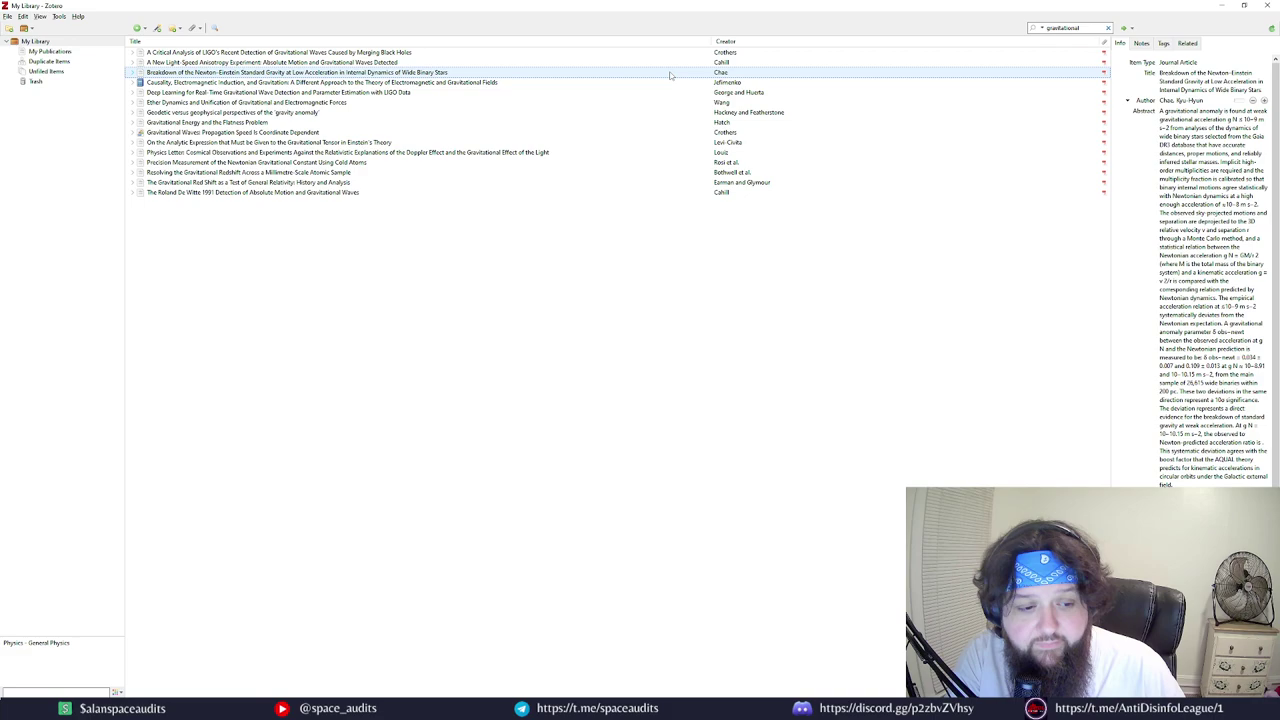
click(210, 660)
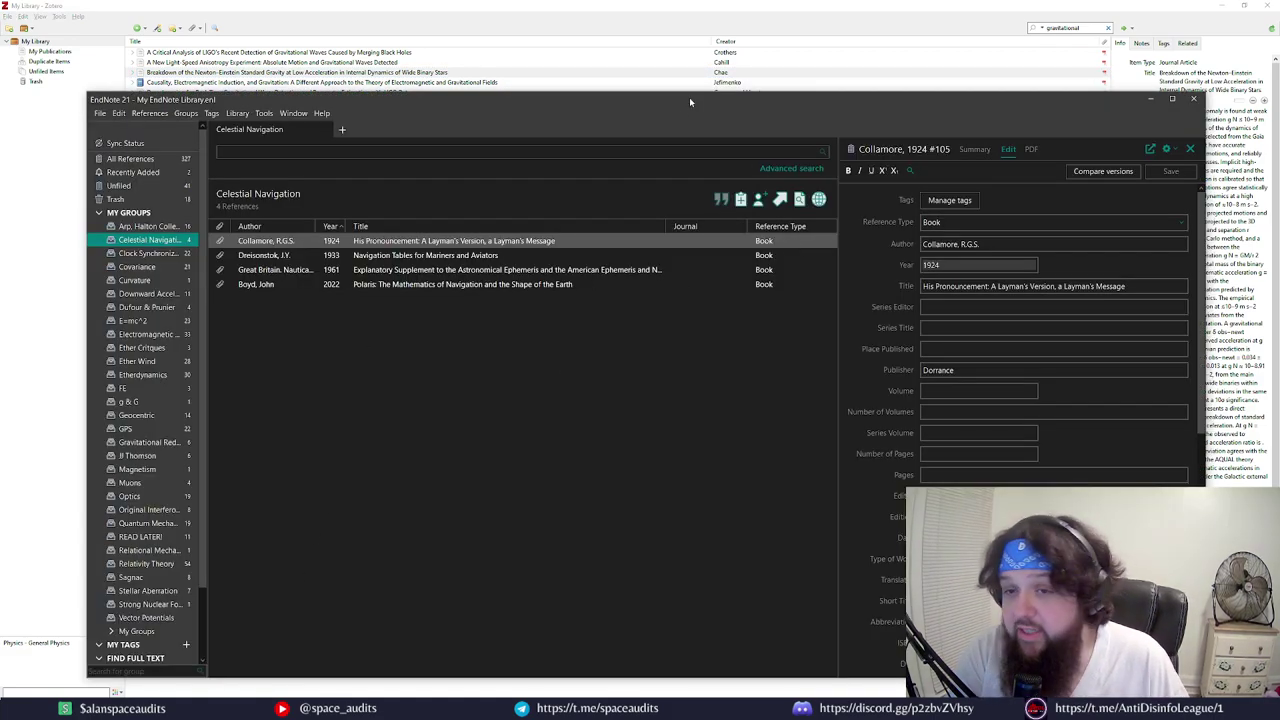
View EndNote's Dufour & Prunier and Etherdynamics groups, then clear Zotero's 'gravitational' search
drag(628, 93, 642, 61)
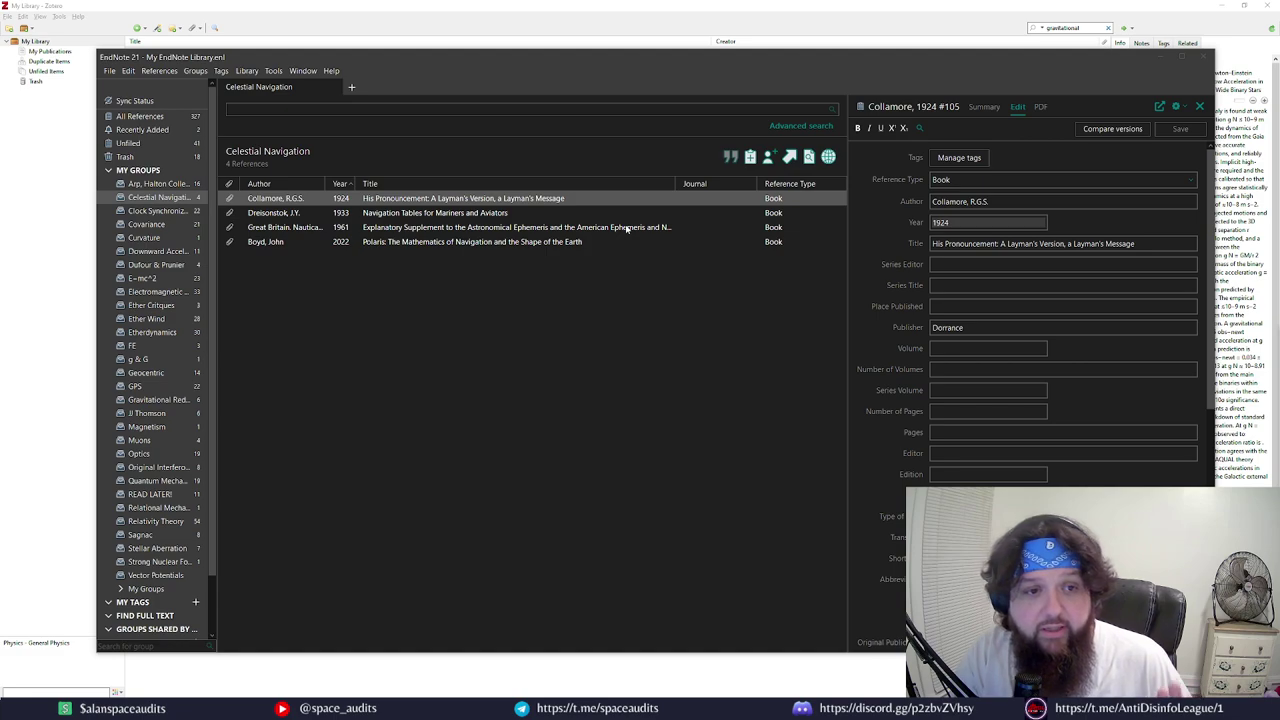
click(61, 187)
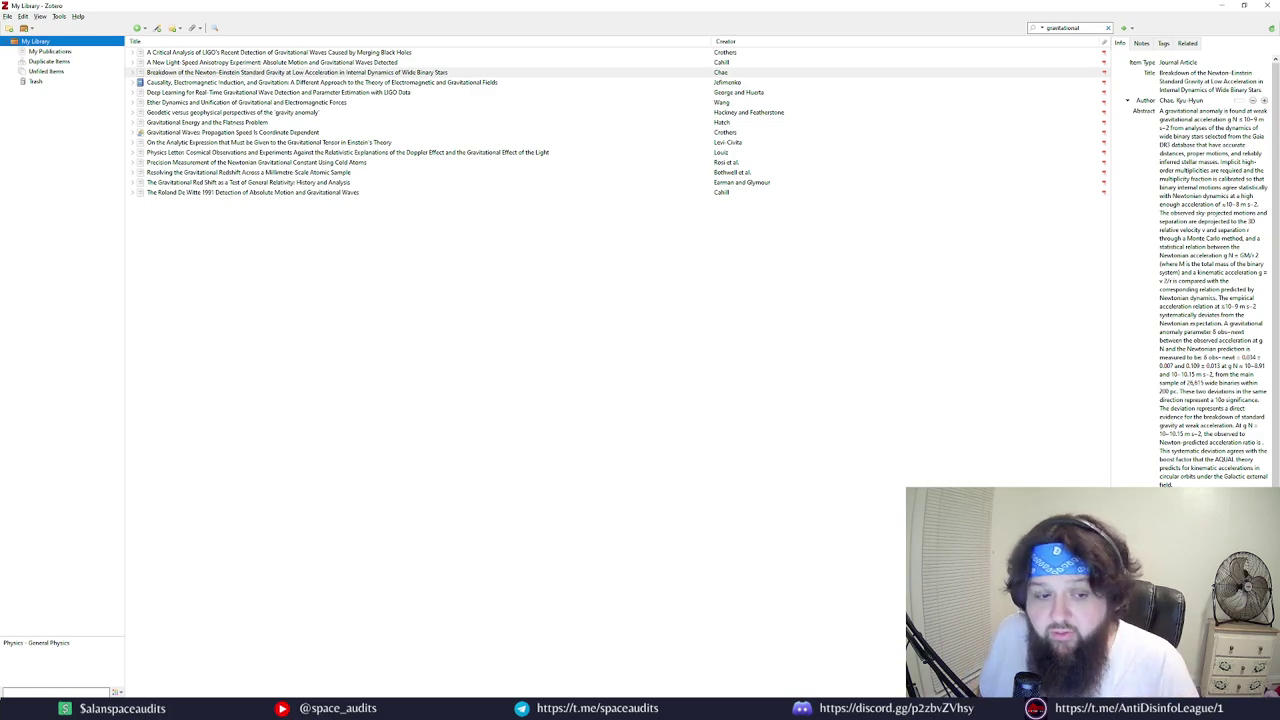
click(230, 708)
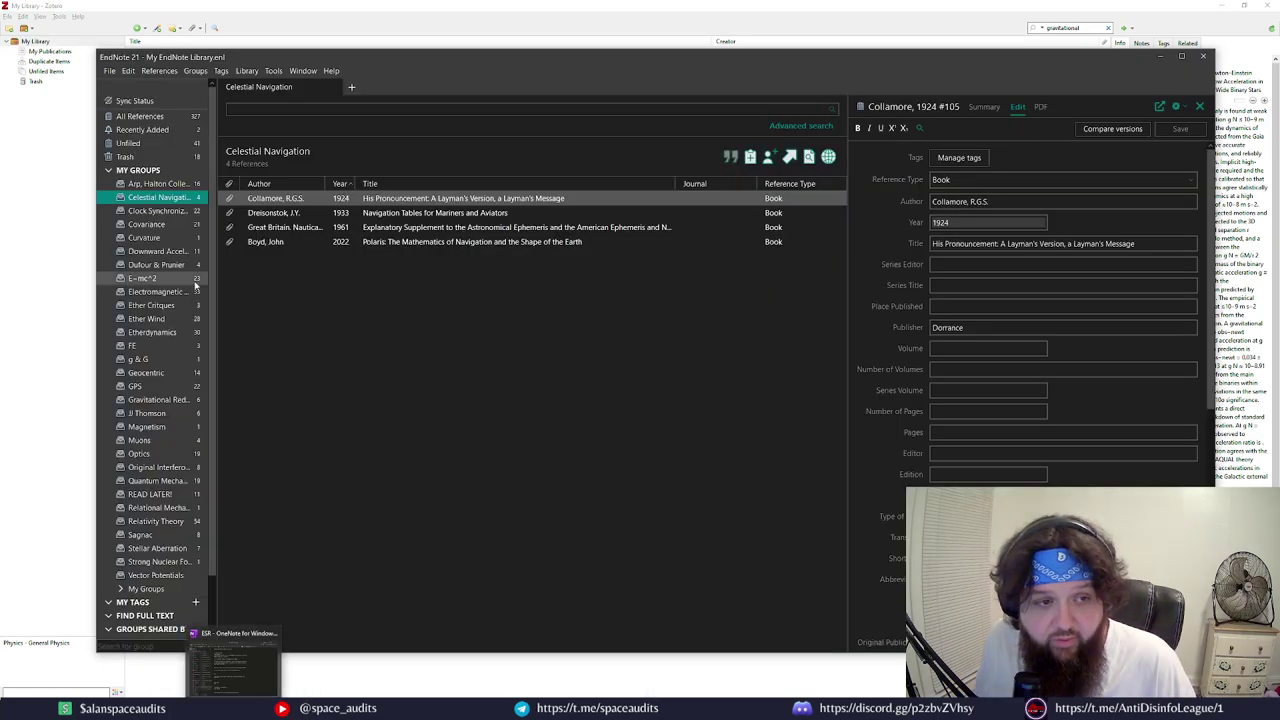
click(155, 264)
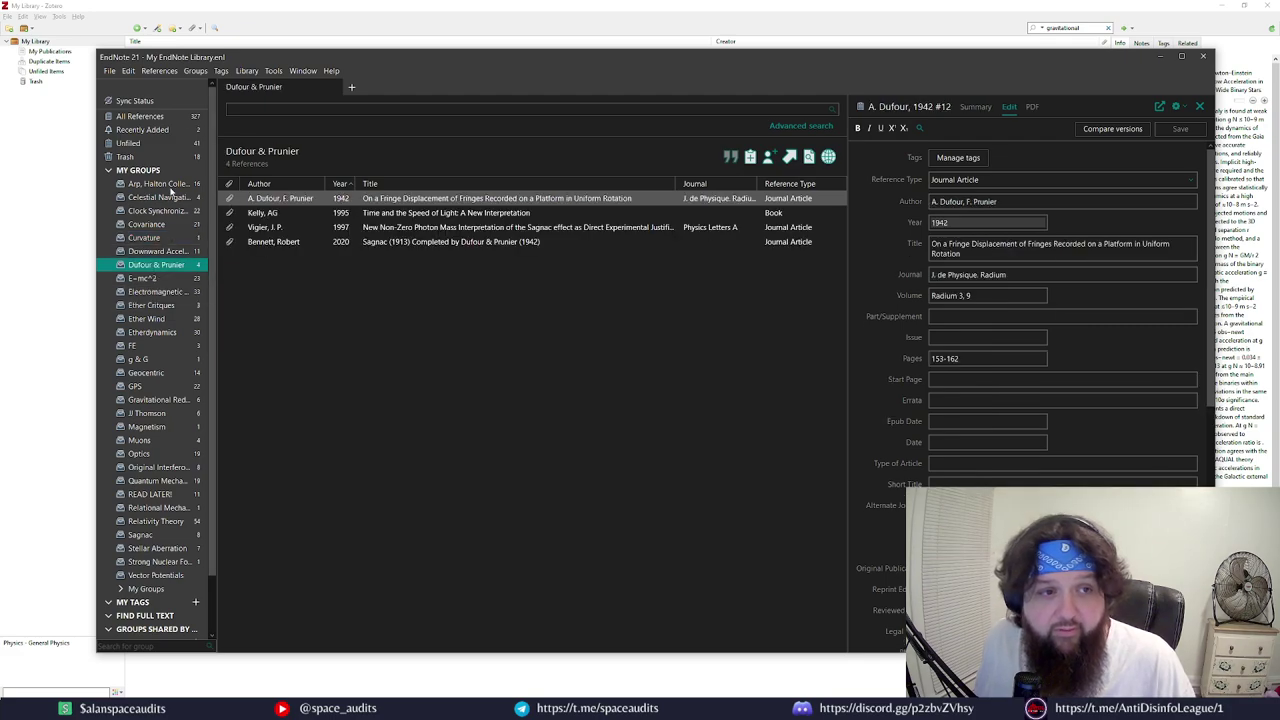
click(165, 332)
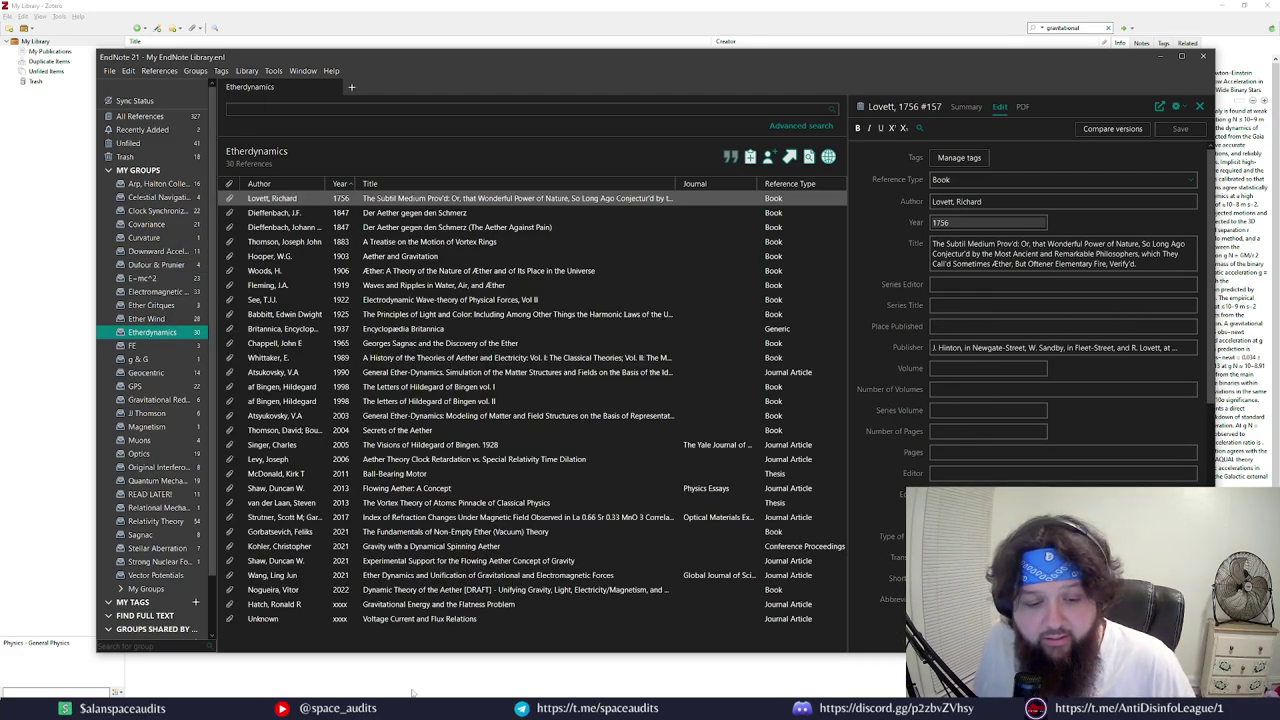
click(700, 710)
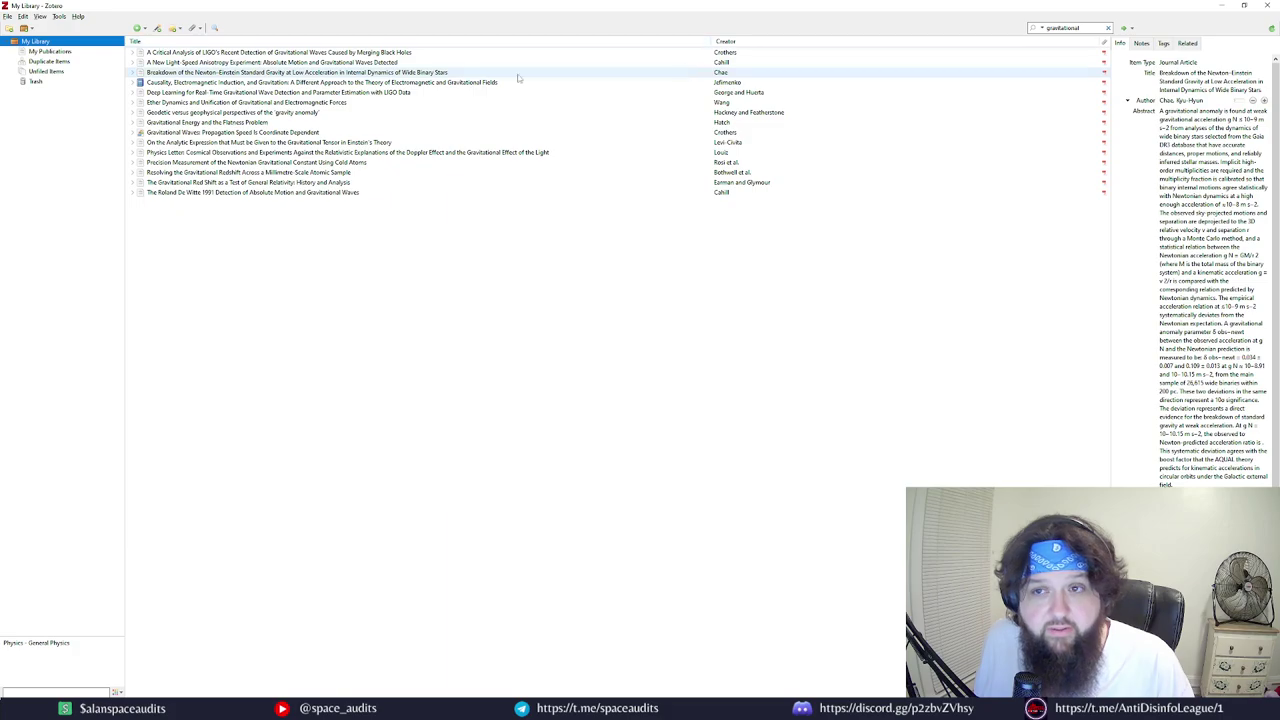
click(1108, 27)
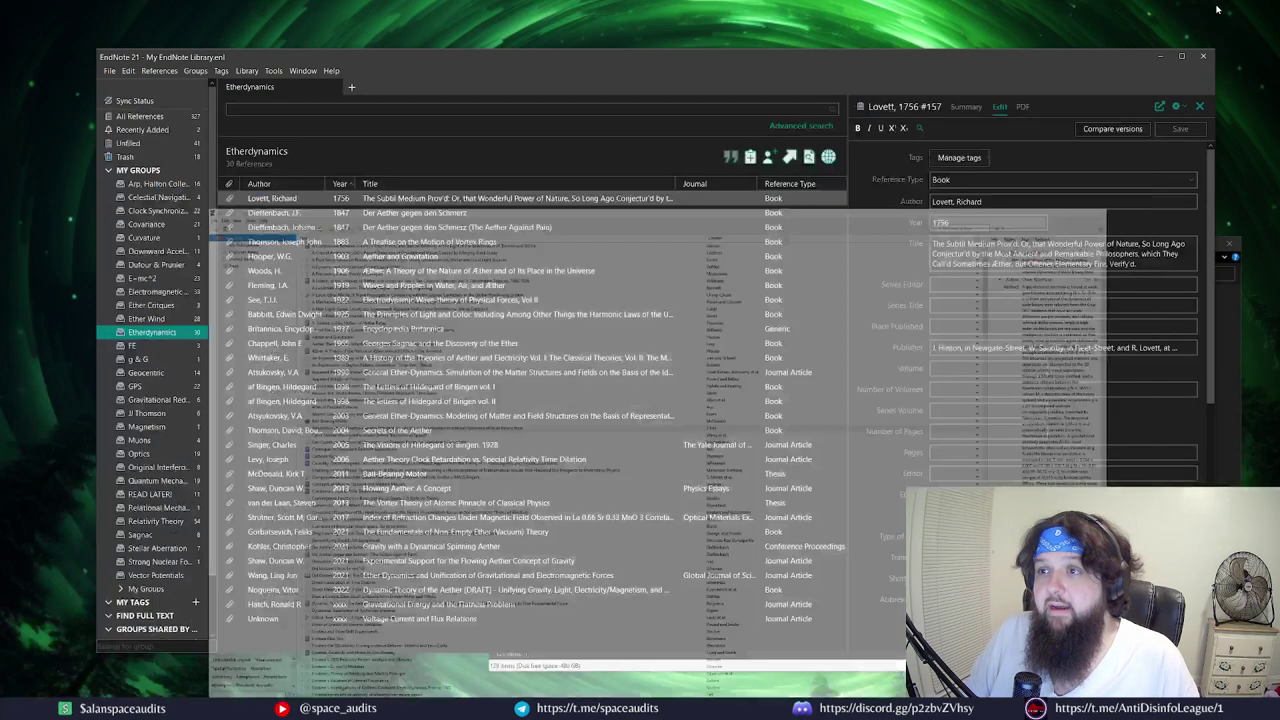
Minimize Zotero and the Space Audits Telegram channel to return to EndNote's Etherdynamics group
click(1220, 6)
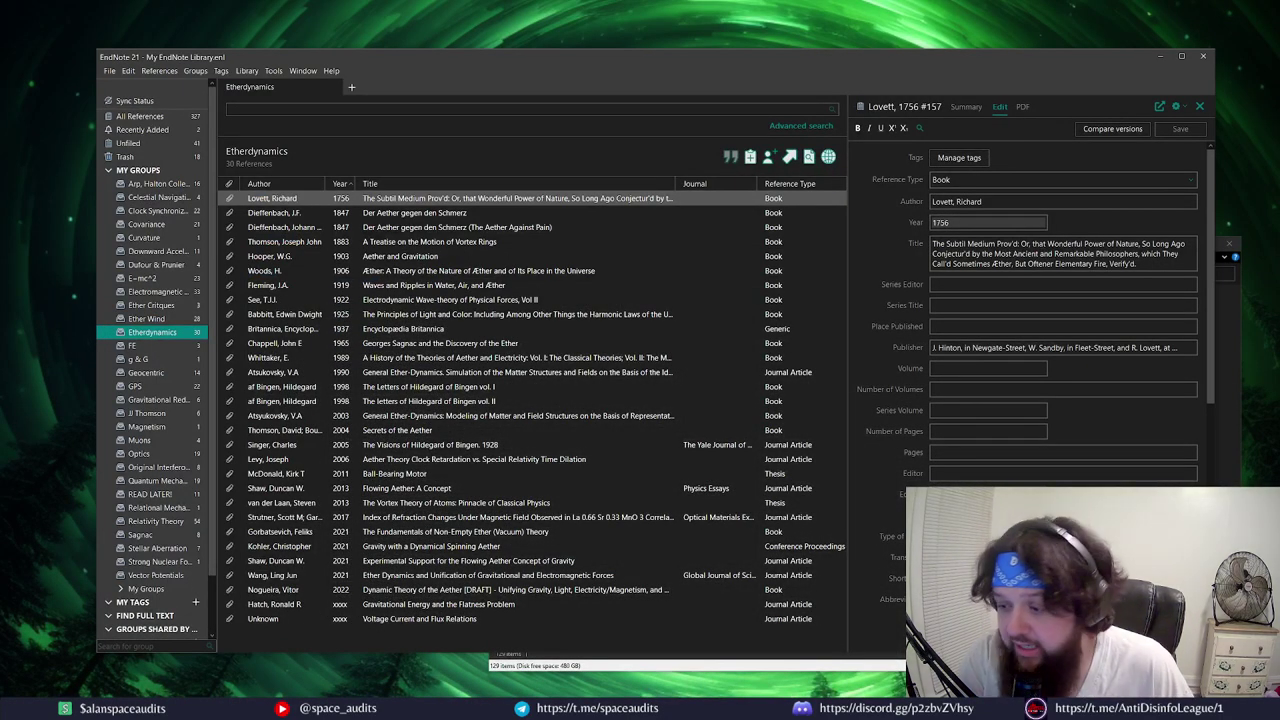
key(alt+Tab)
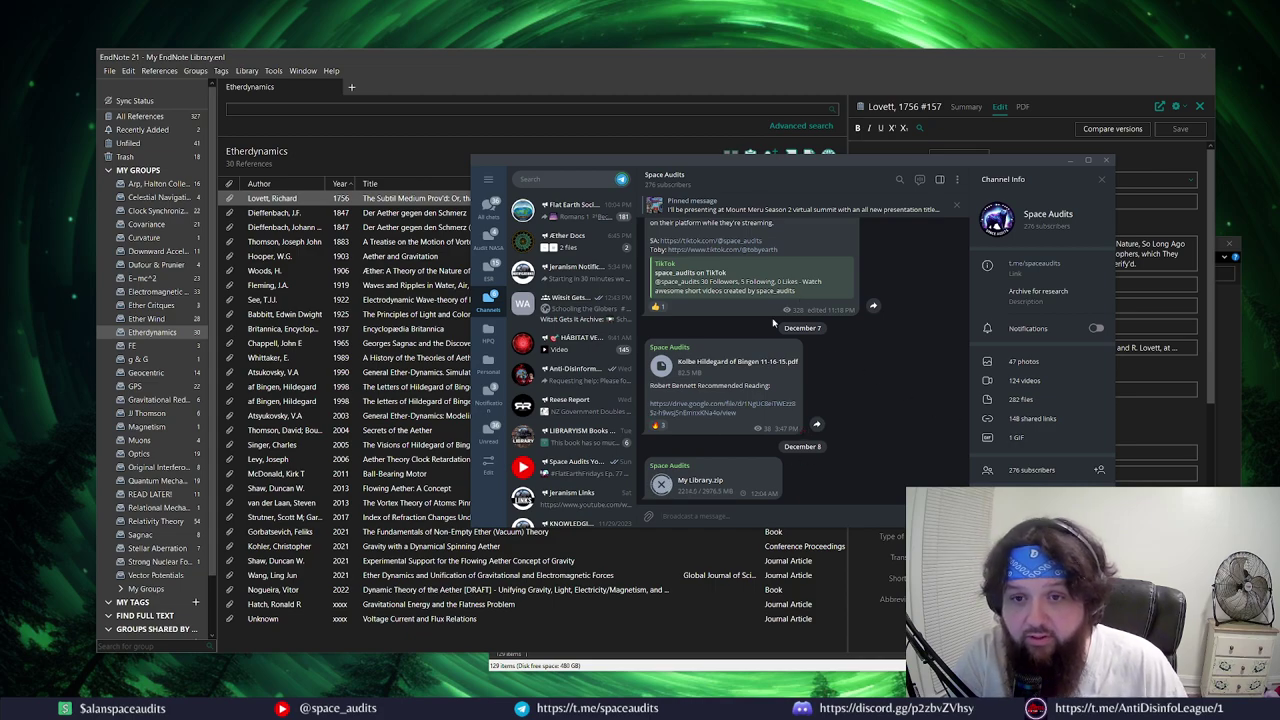
key(super+Down)
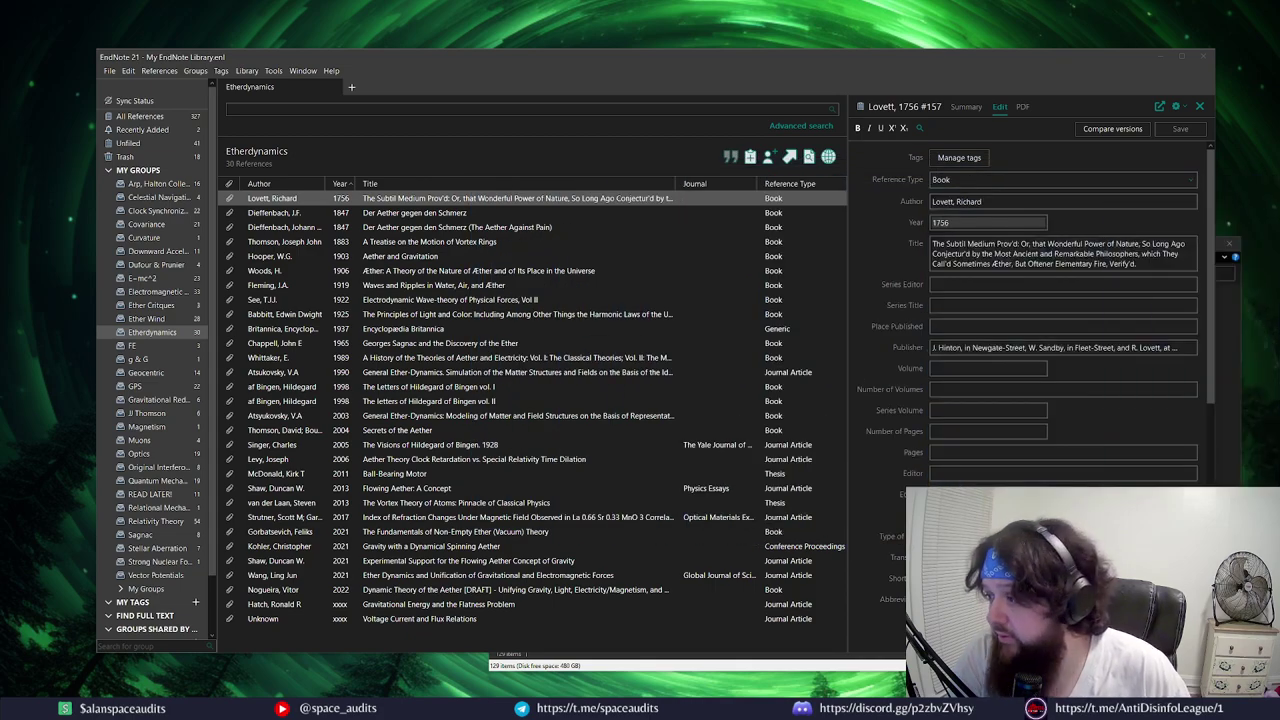